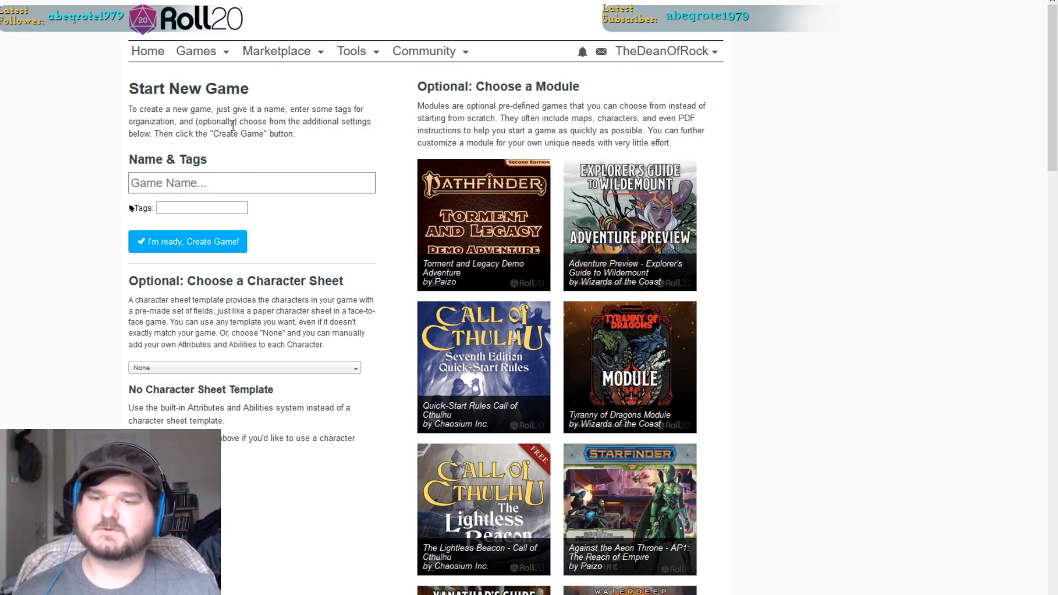
Name the new game "Tides of Tutorial".
left_click(211, 184)
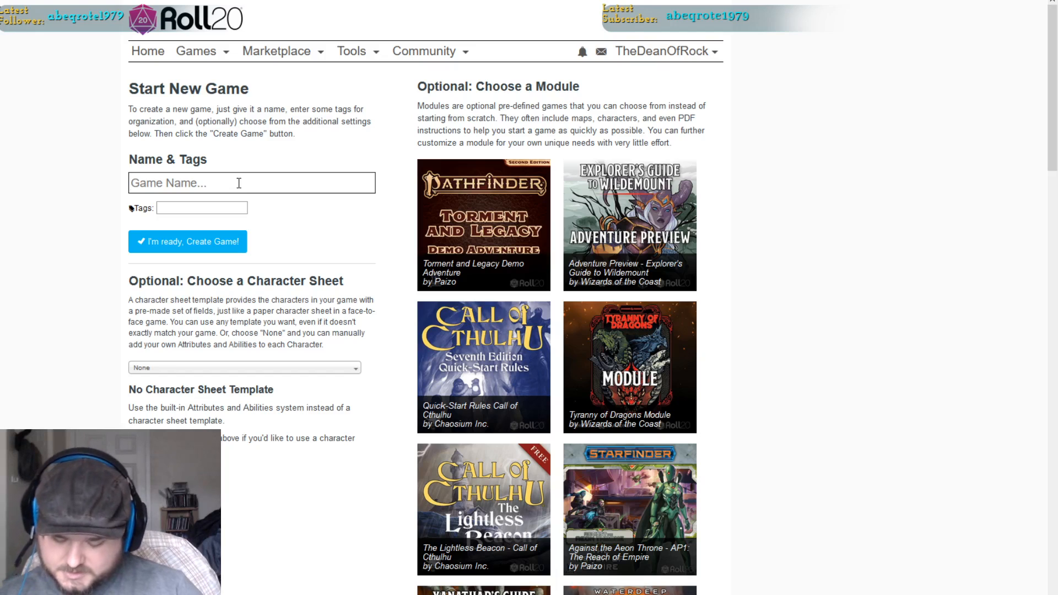
type("Tides of T")
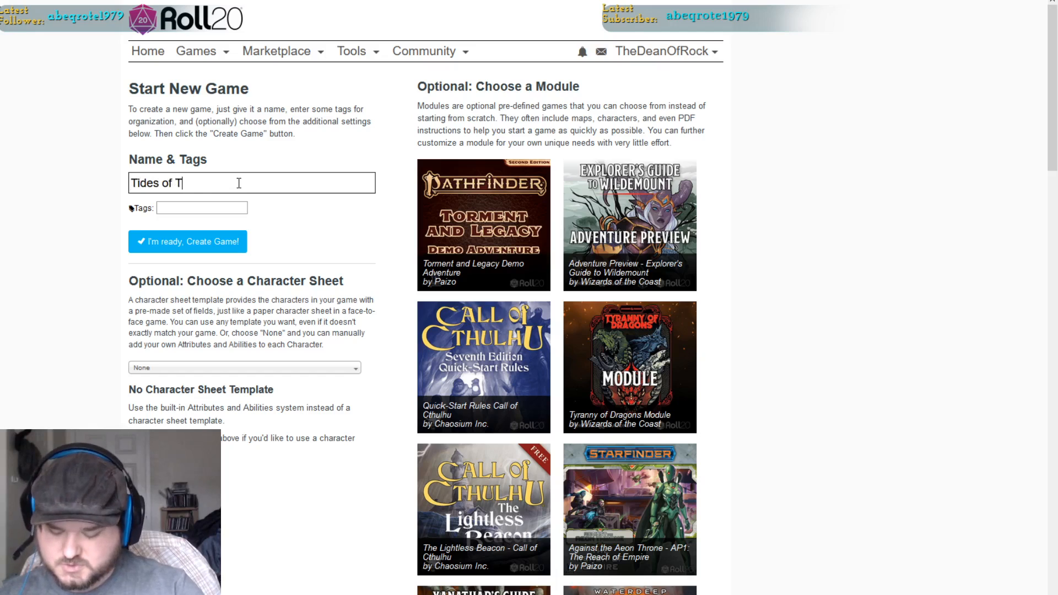
type("utorial")
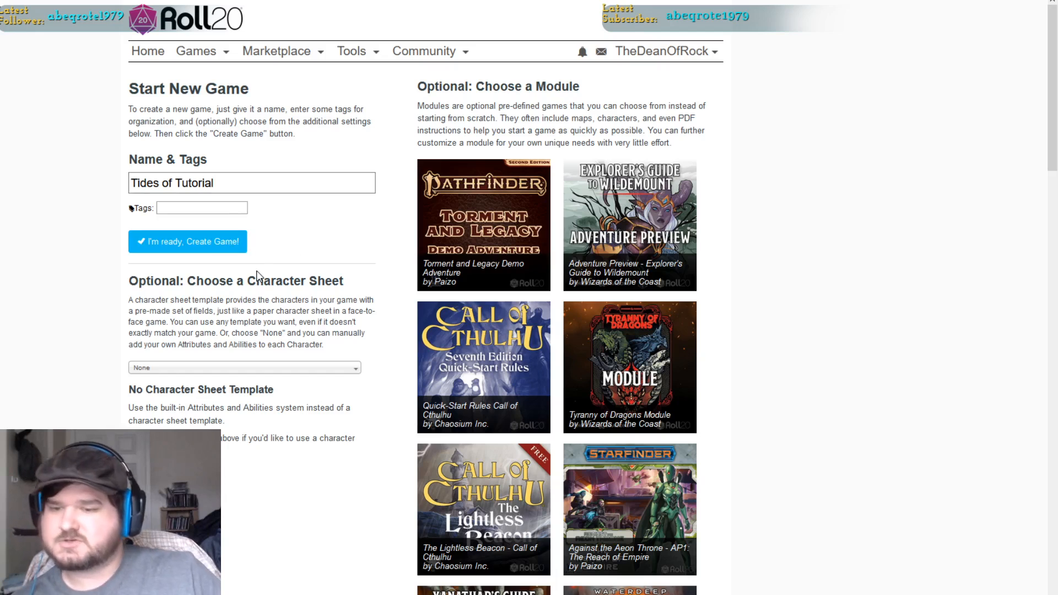
Browse the available character sheet templates for the new game.
scroll(322, 254, "down", 1)
scroll(325, 249, "down", 2)
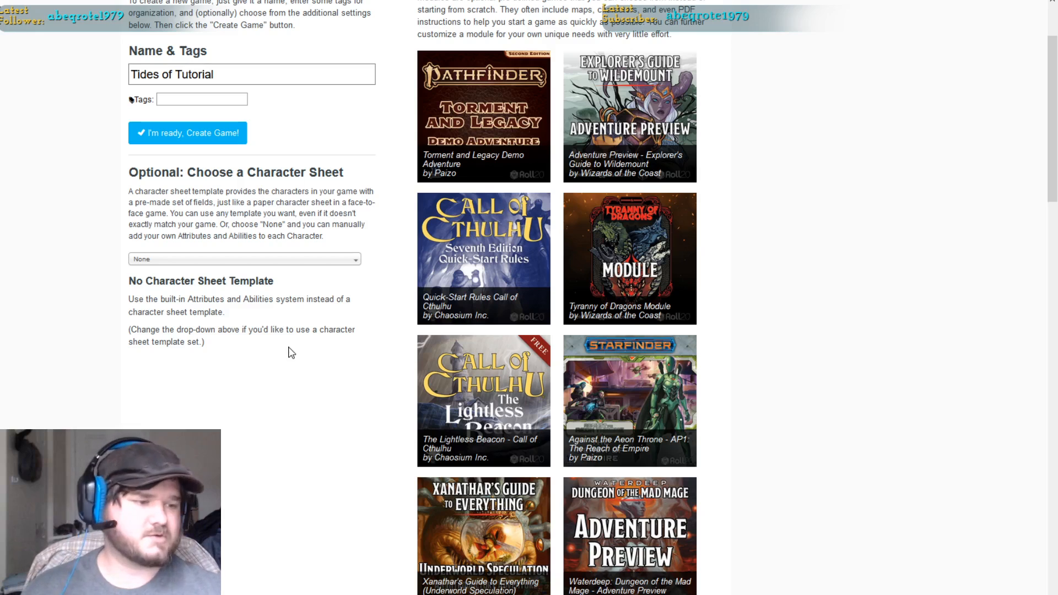
left_click(226, 260)
scroll(231, 372, "down", 10)
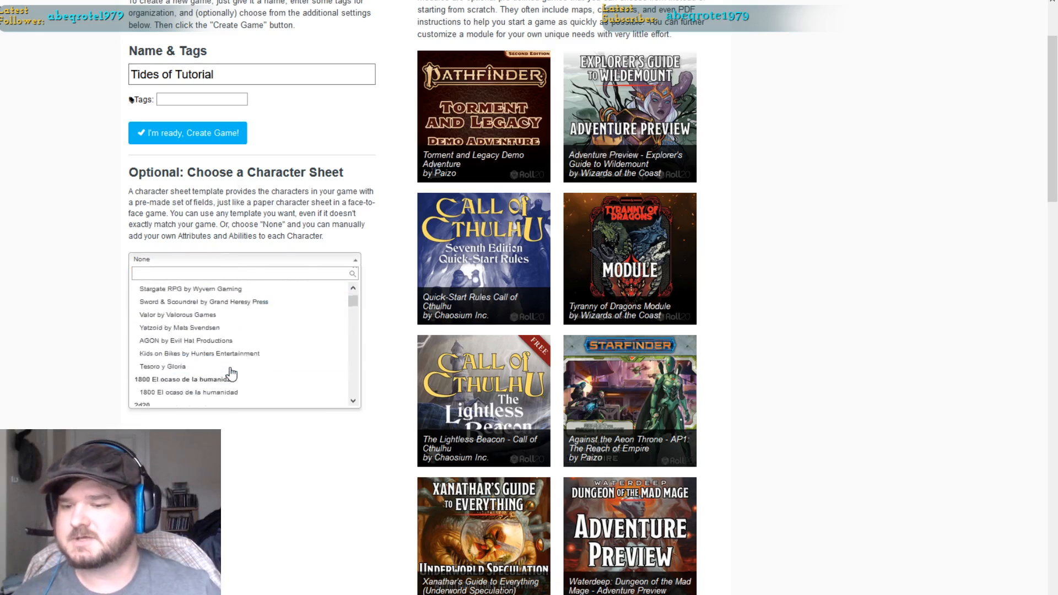
scroll(231, 372, "down", 15)
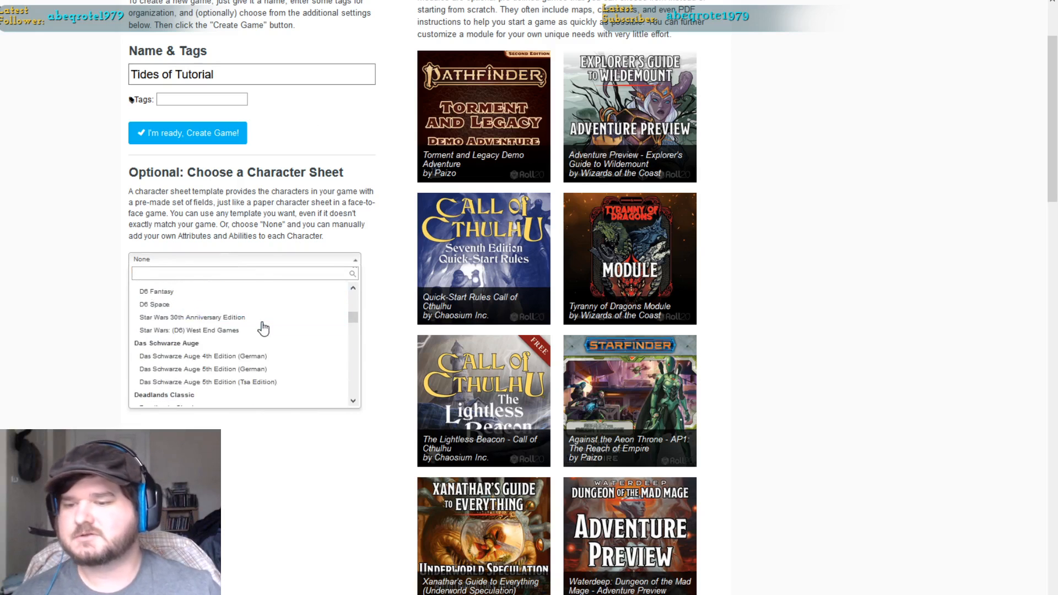
scroll(265, 329, "down", 2)
scroll(390, 468, "down", 10)
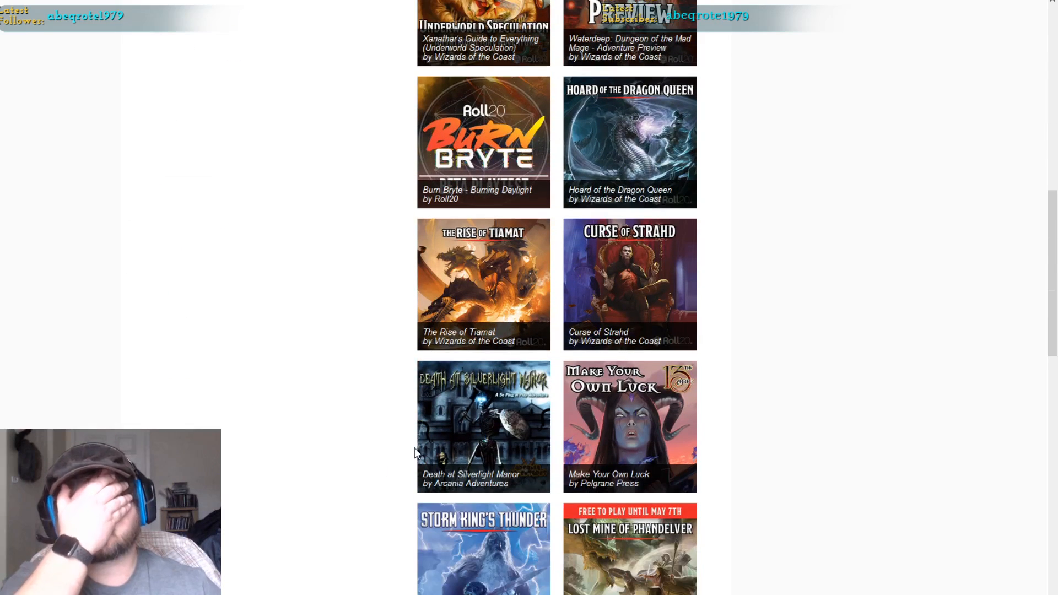
scroll(278, 325, "up", 12)
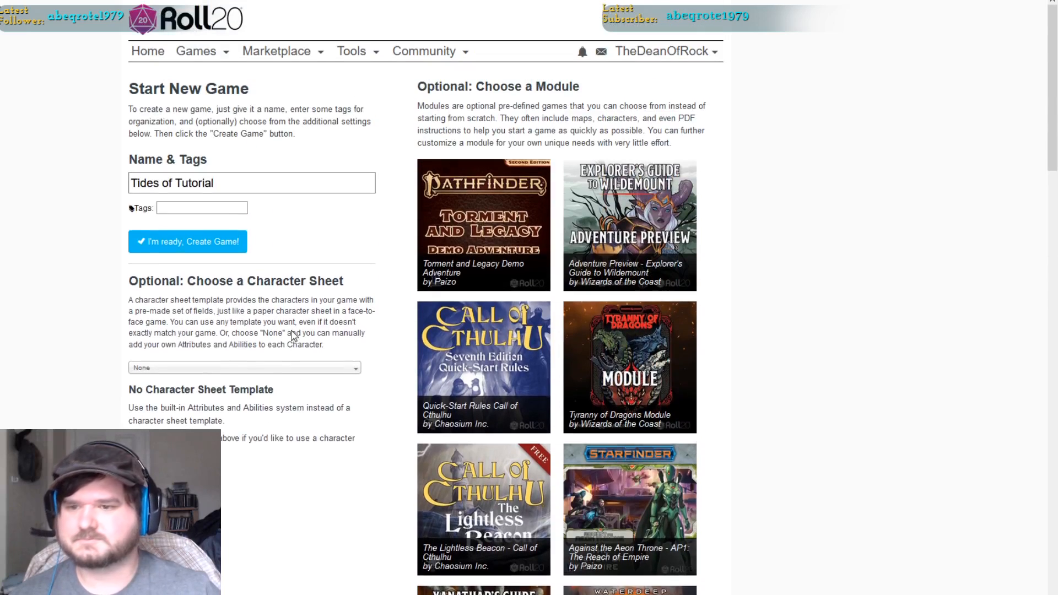
Choose the Mantel d'Acier character sheet template for the game.
left_click(278, 368)
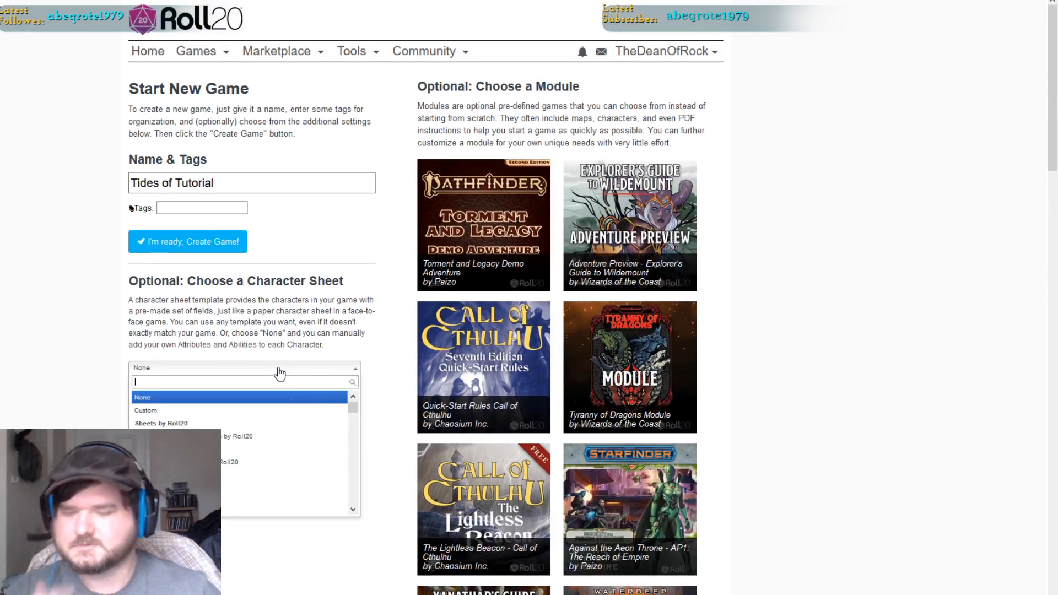
scroll(283, 490, "down", 6)
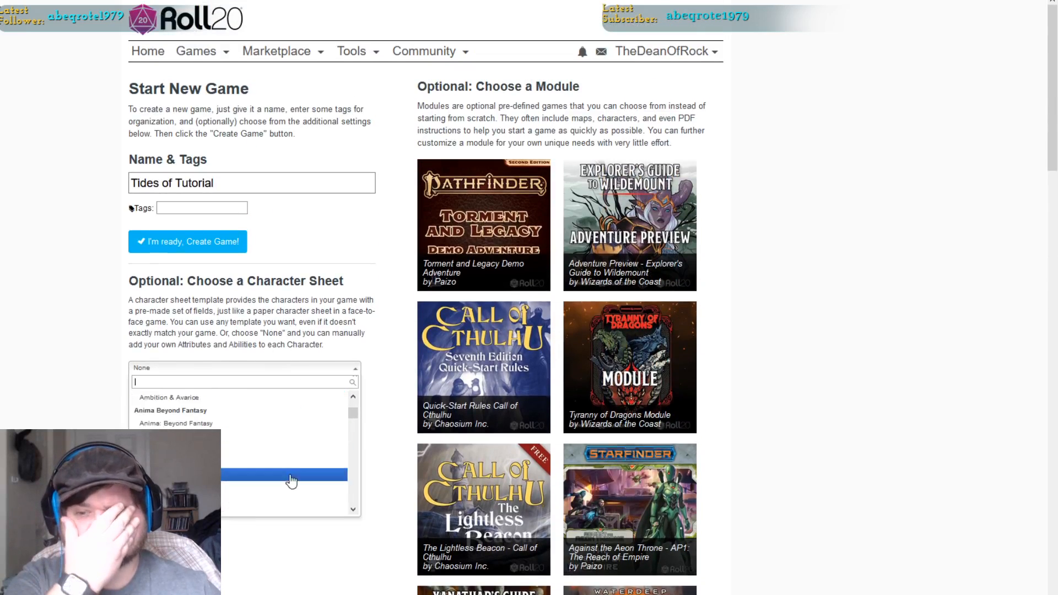
scroll(266, 386, "down", 4)
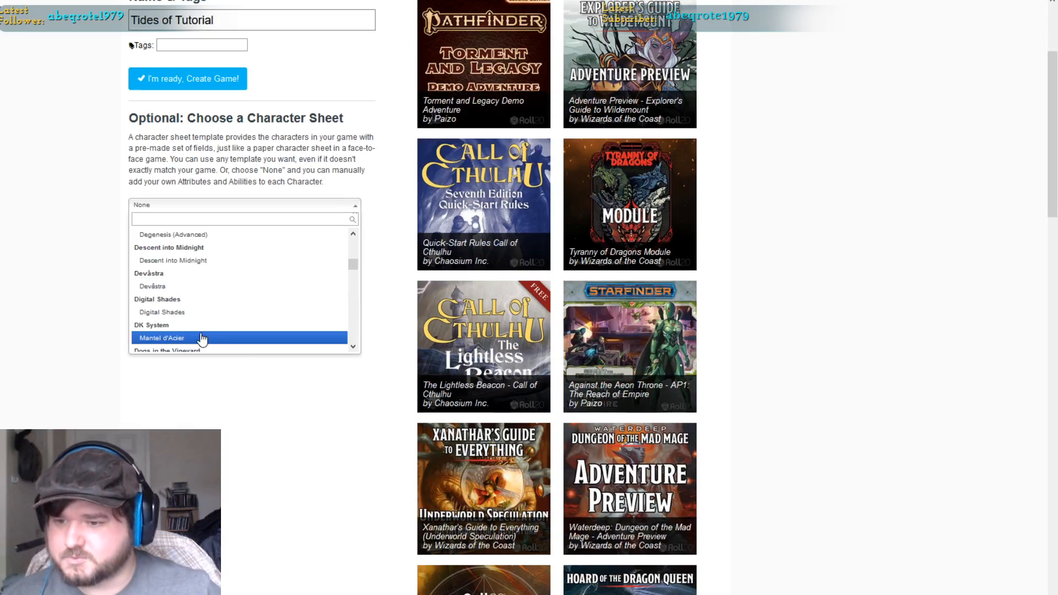
scroll(202, 339, "down", 2)
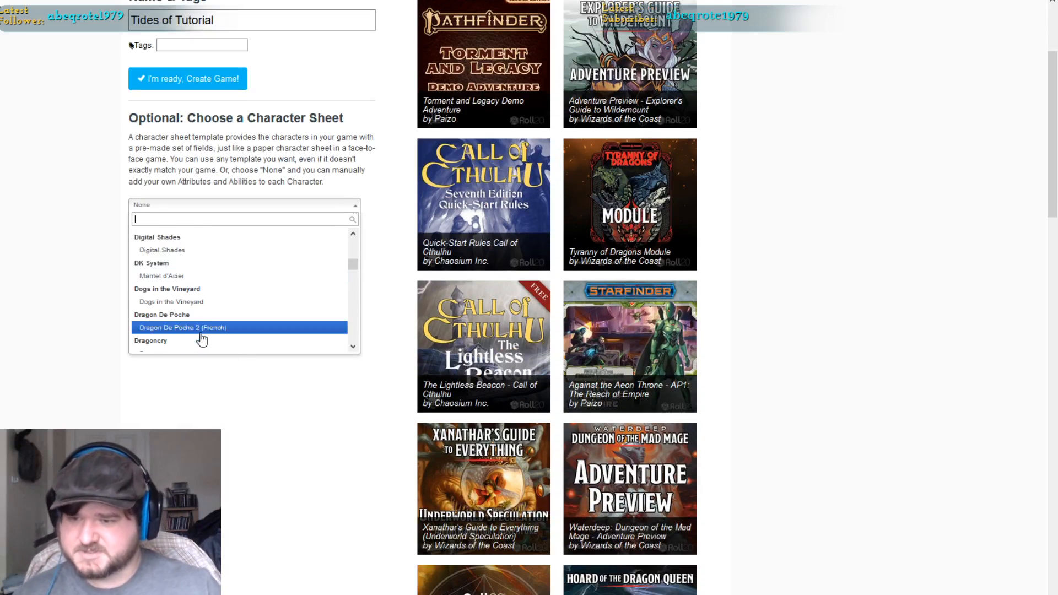
left_click(215, 275)
Examine the preview and description of the Mantel d'Acier character sheet.
scroll(338, 370, "down", 2)
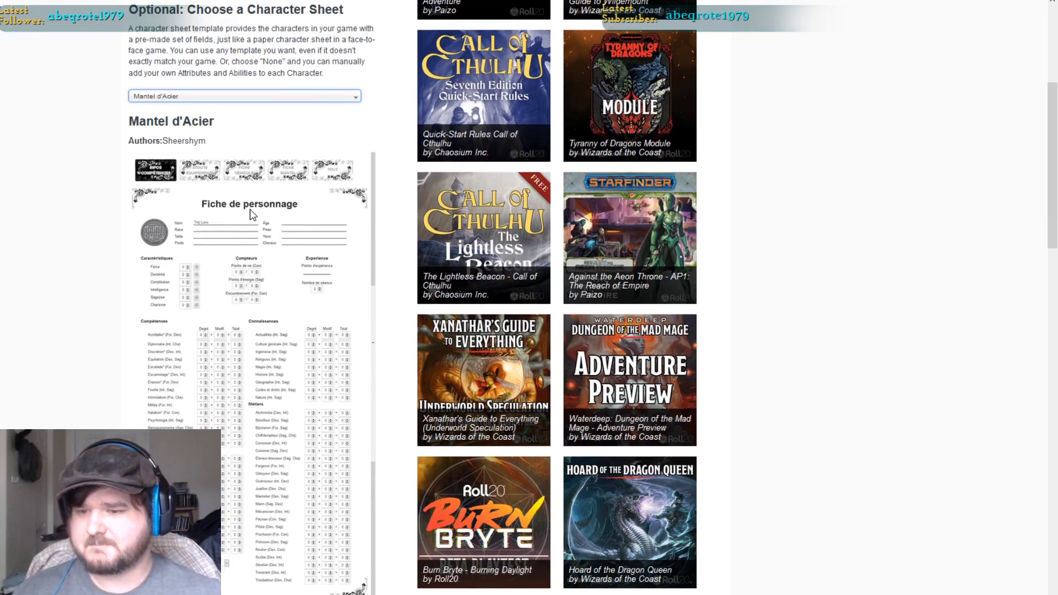
scroll(253, 214, "down", 7)
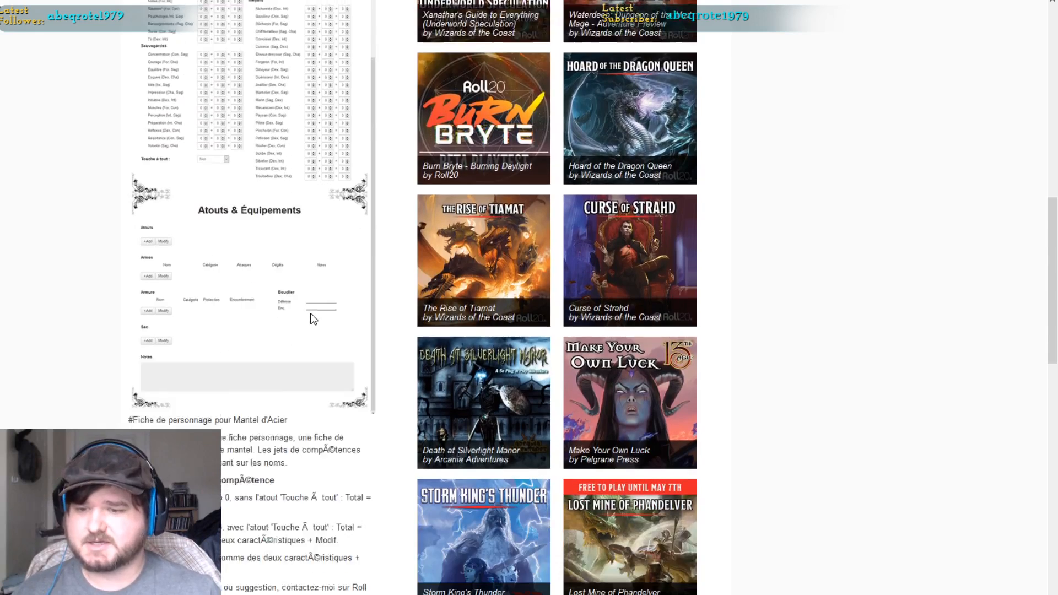
scroll(311, 317, "up", 2)
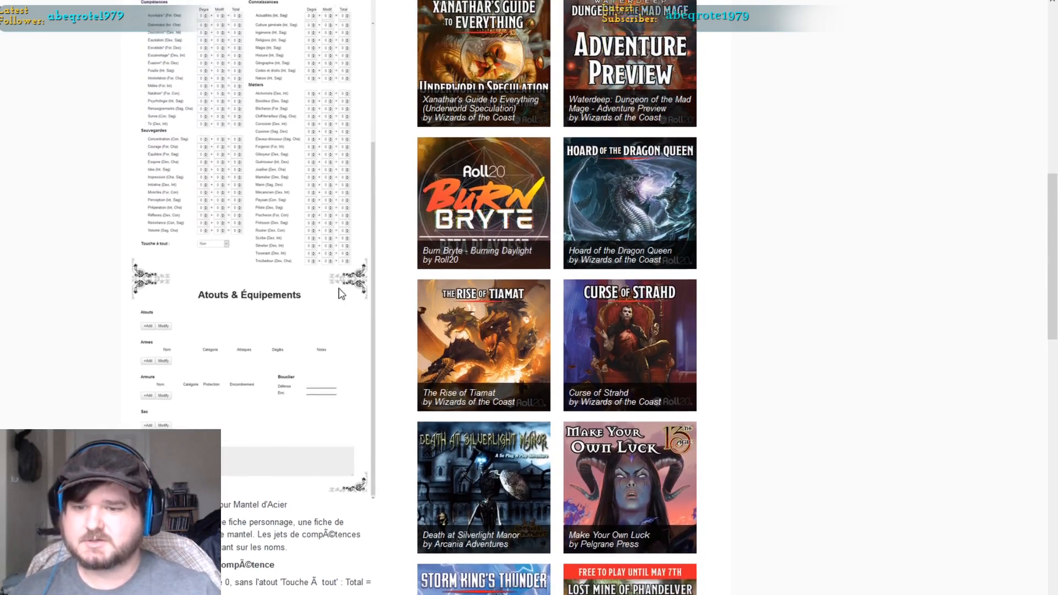
scroll(353, 284, "up", 2)
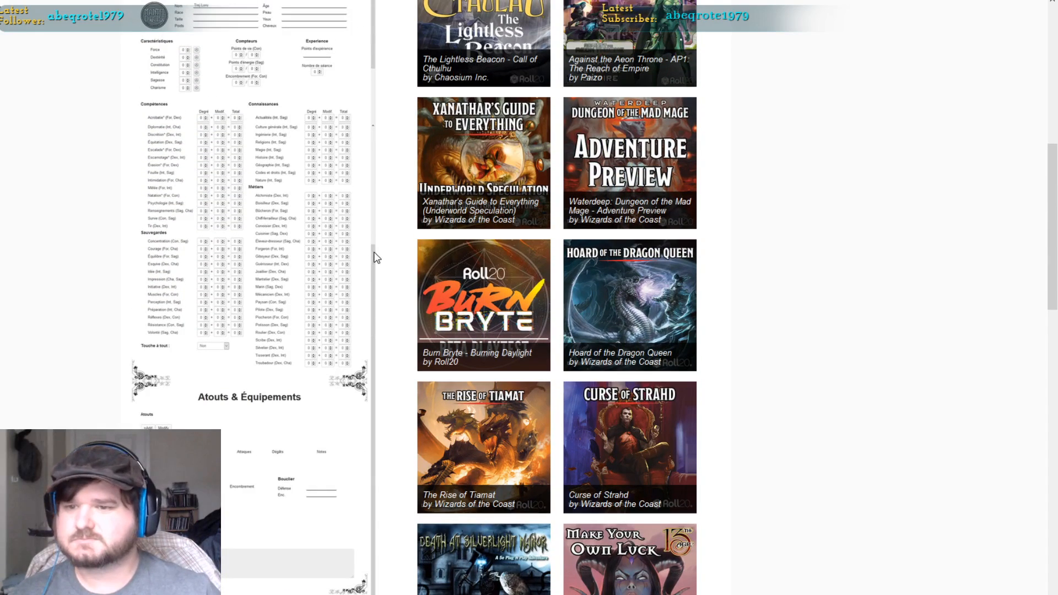
scroll(380, 254, "up", 5)
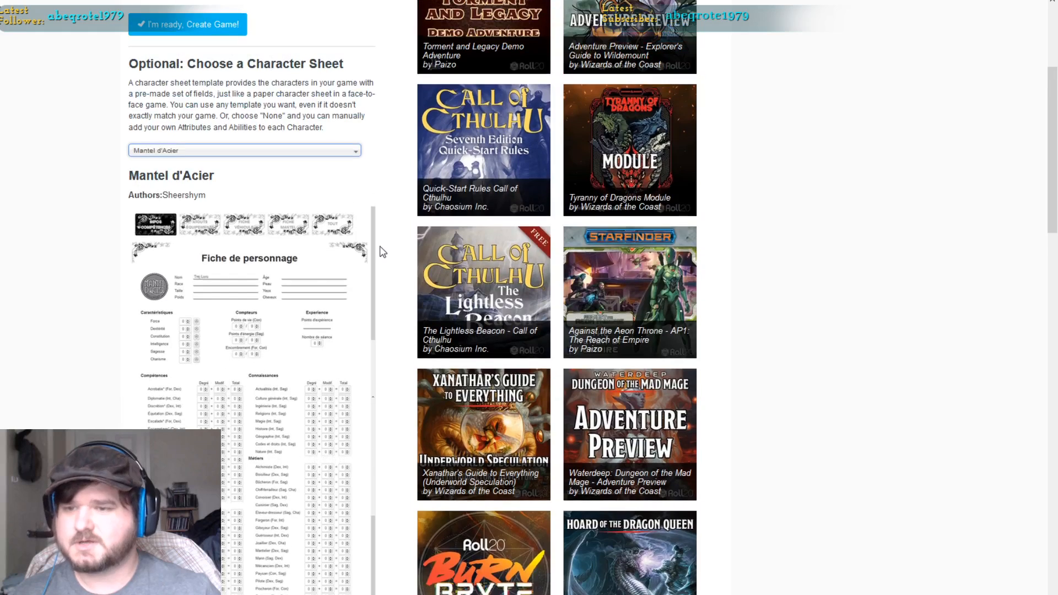
scroll(316, 276, "up", 4)
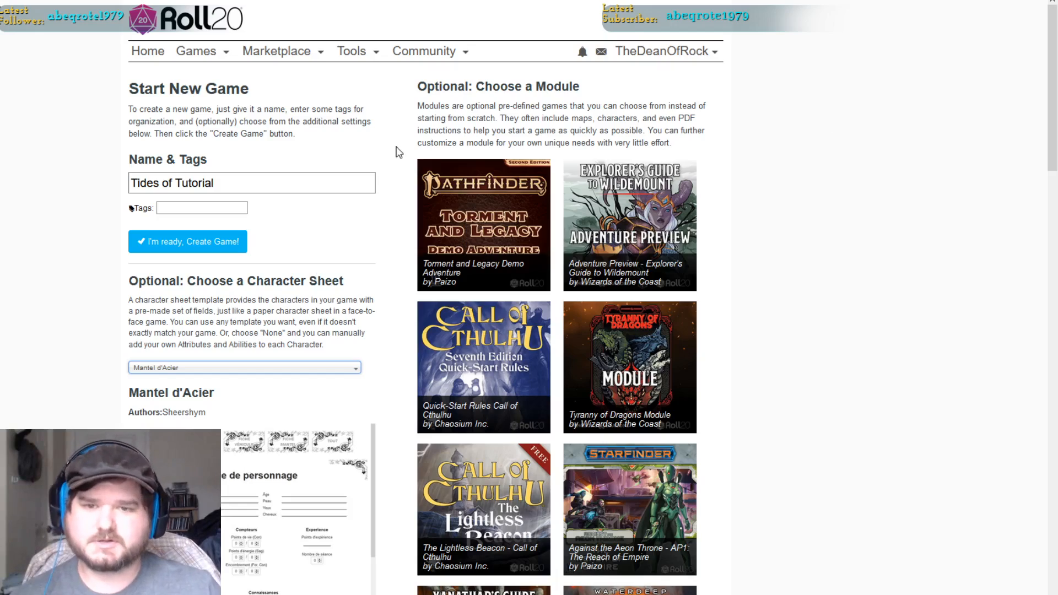
Look through the optional pre-defined modules, including the ones offered from the Marketplace.
scroll(533, 209, "down", 4)
scroll(534, 208, "down", 17)
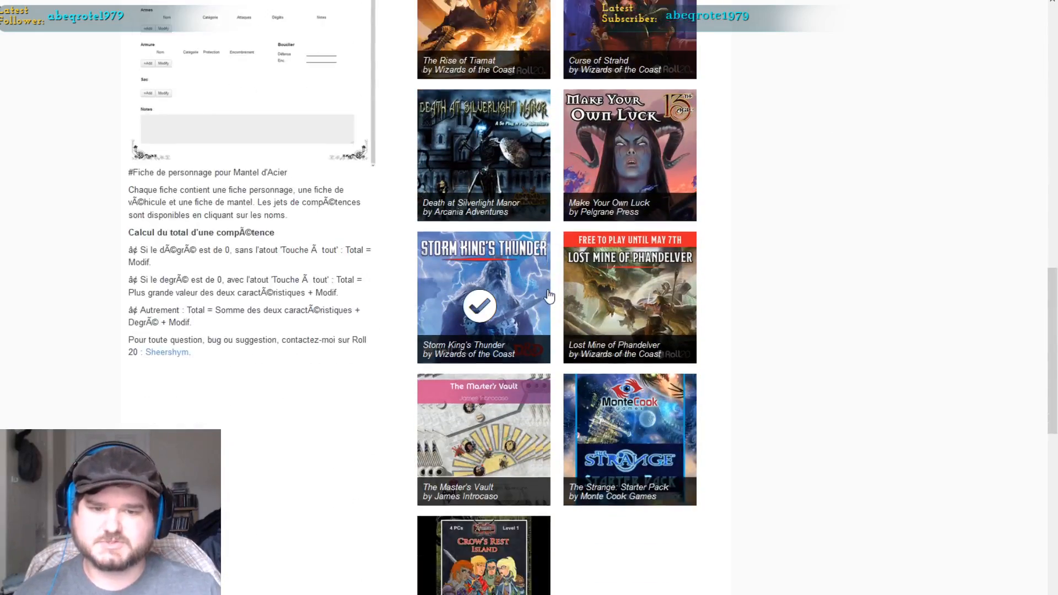
scroll(537, 293, "up", 13)
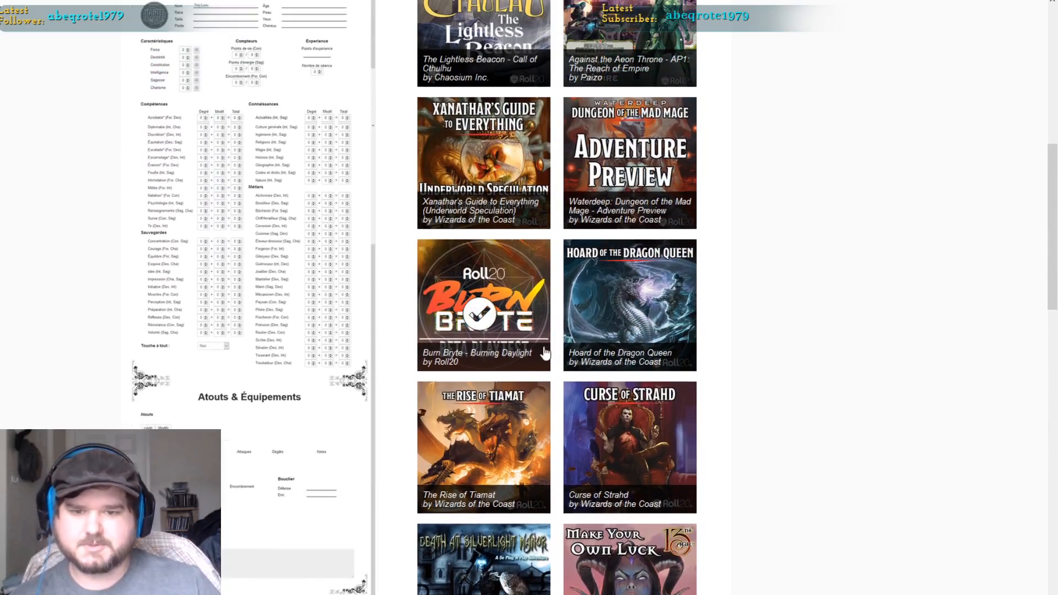
scroll(558, 281, "down", 10)
scroll(557, 281, "down", 6)
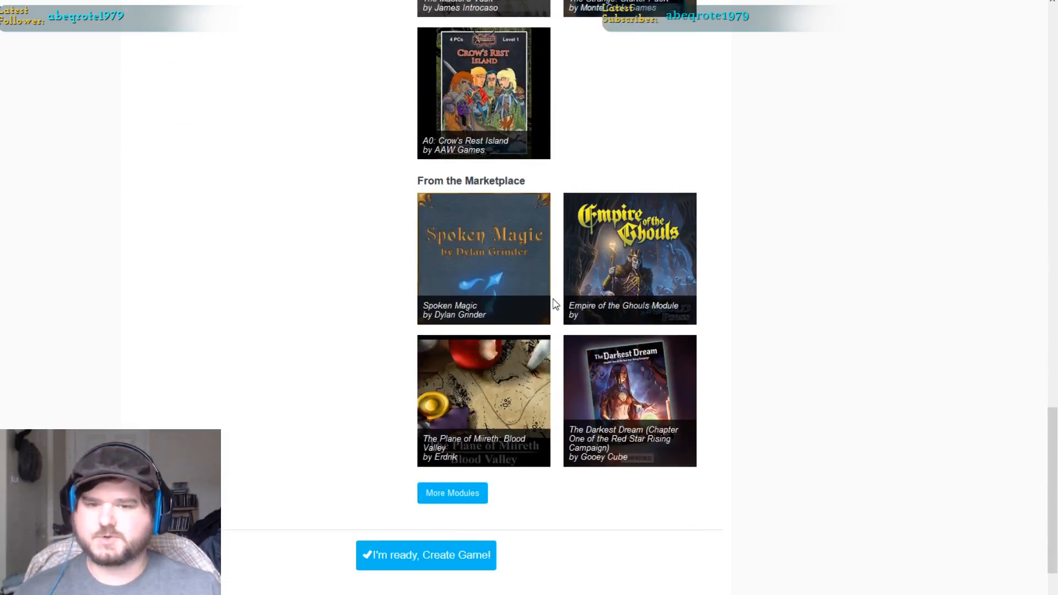
scroll(678, 98, "down", 2)
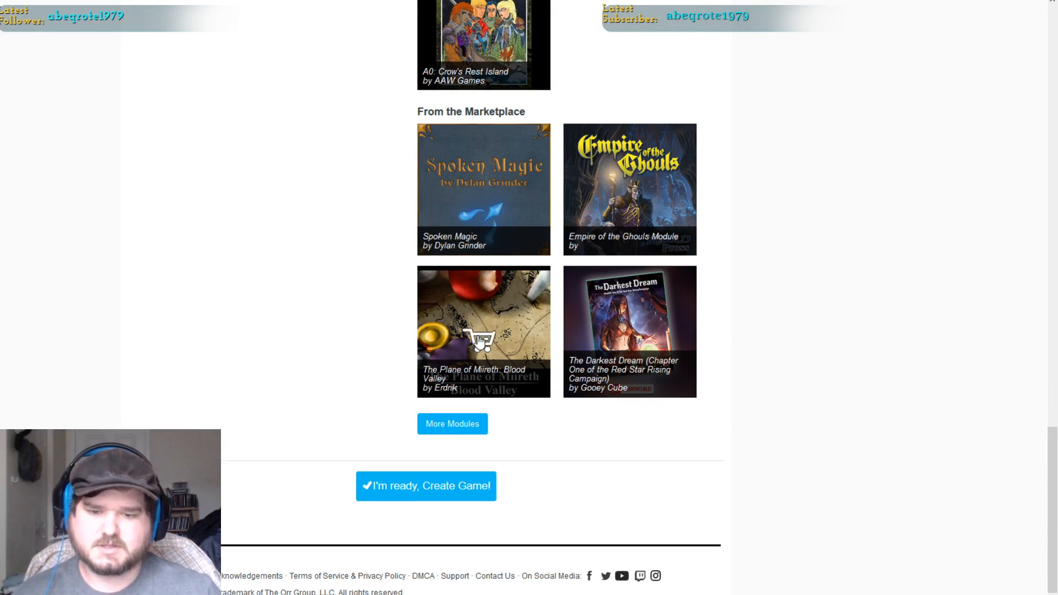
scroll(485, 330, "up", 15)
scroll(500, 259, "up", 7)
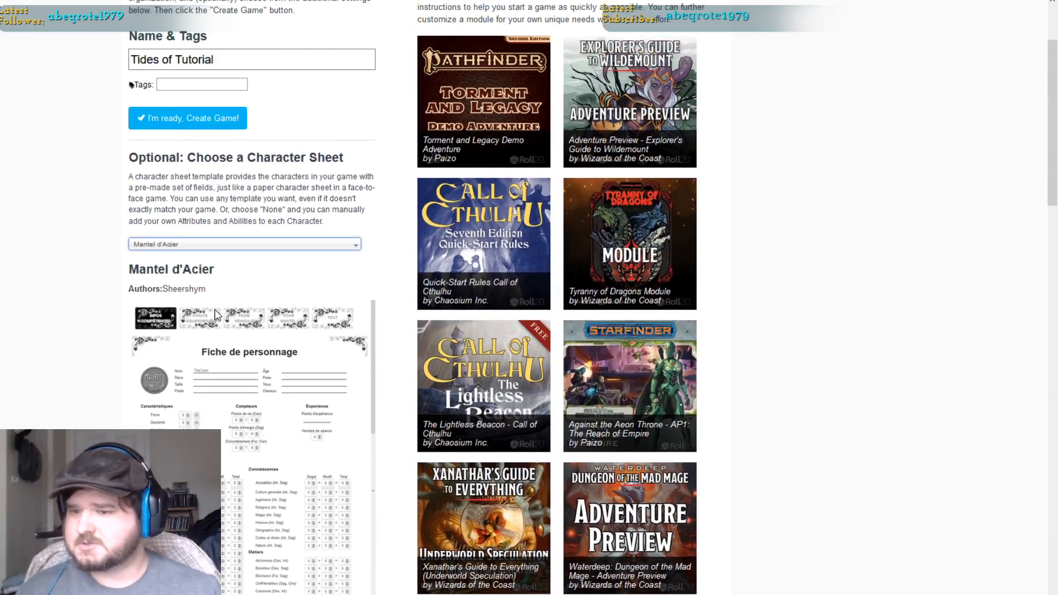
scroll(229, 308, "up", 2)
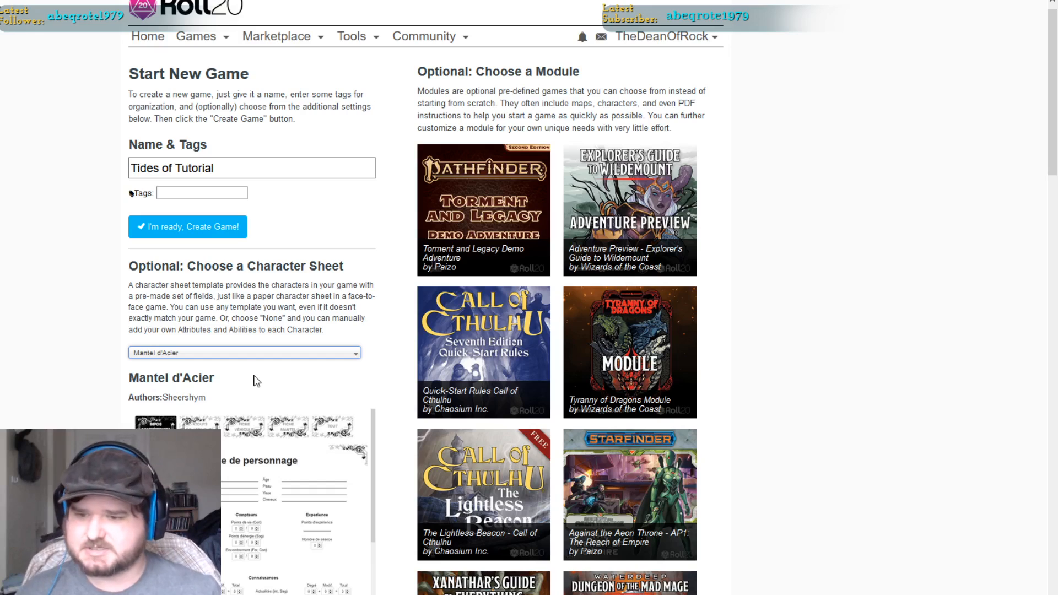
Create the game with the entered name and the chosen character sheet, without a module.
scroll(242, 402, "down", 9)
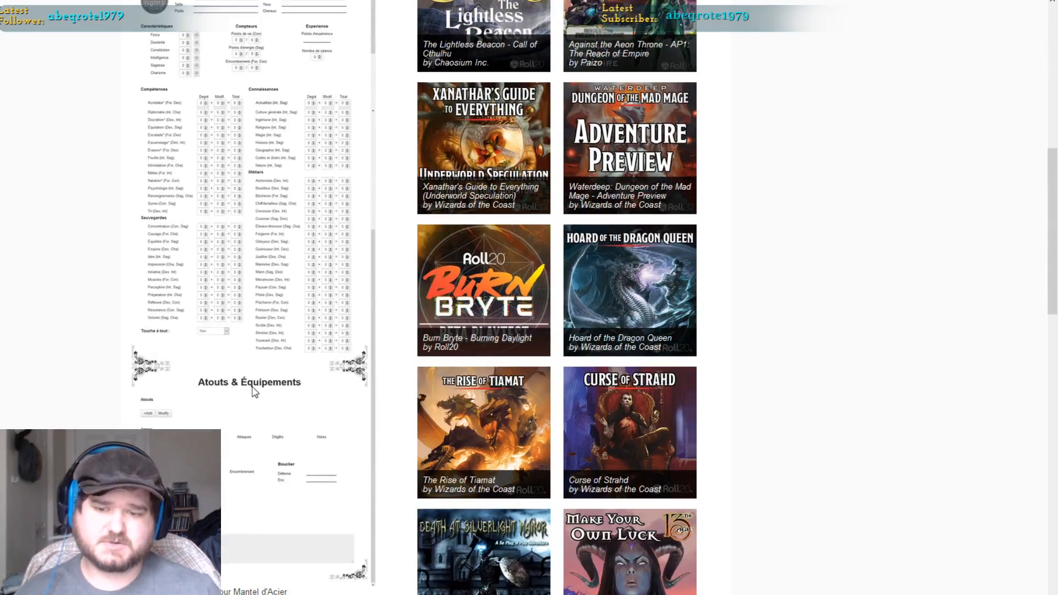
scroll(263, 383, "up", 5)
scroll(263, 383, "up", 5)
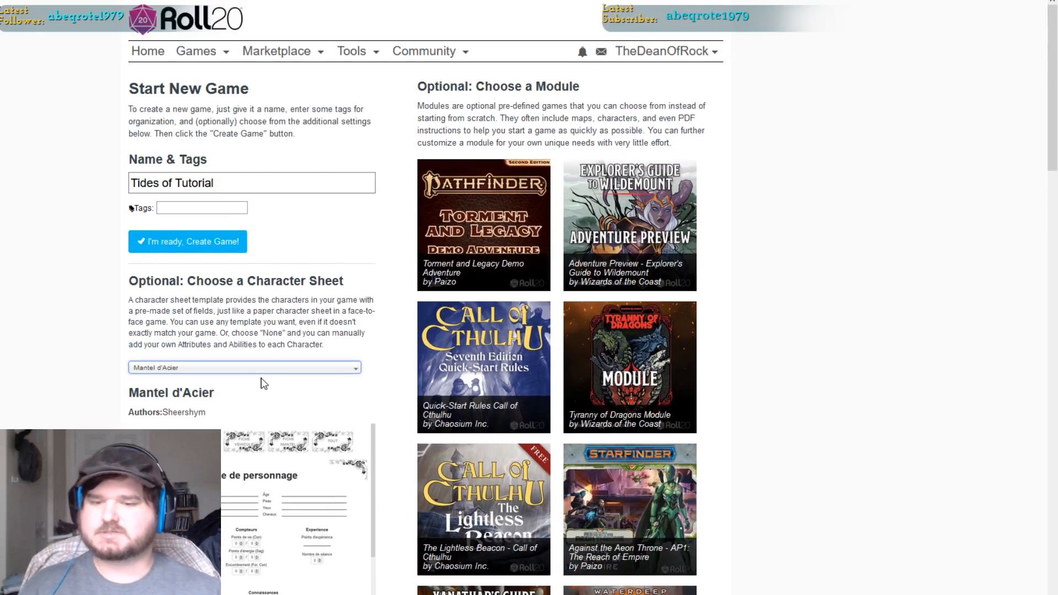
scroll(263, 381, "down", 1)
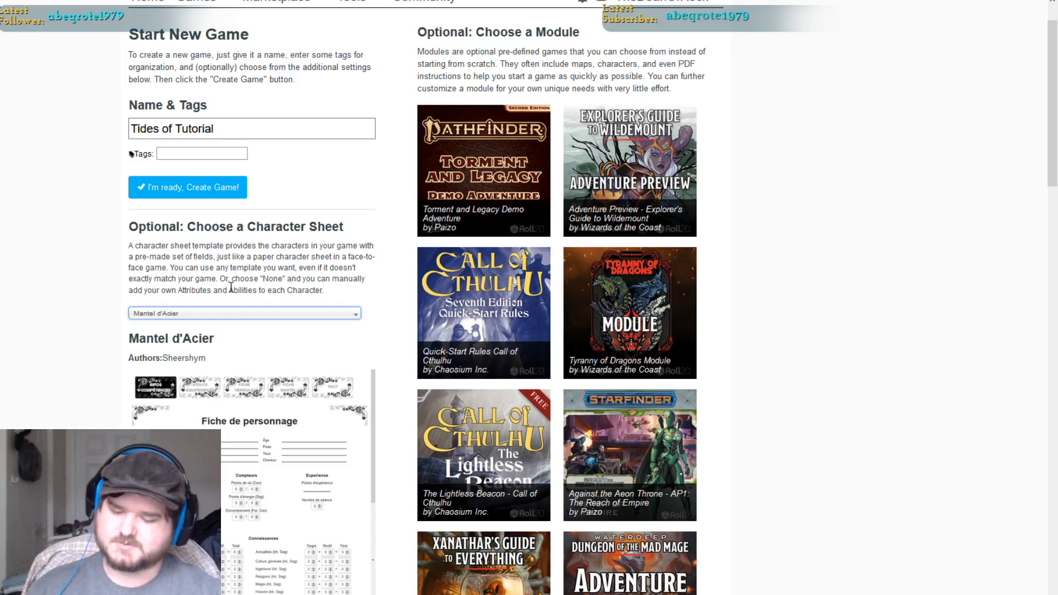
left_click(191, 196)
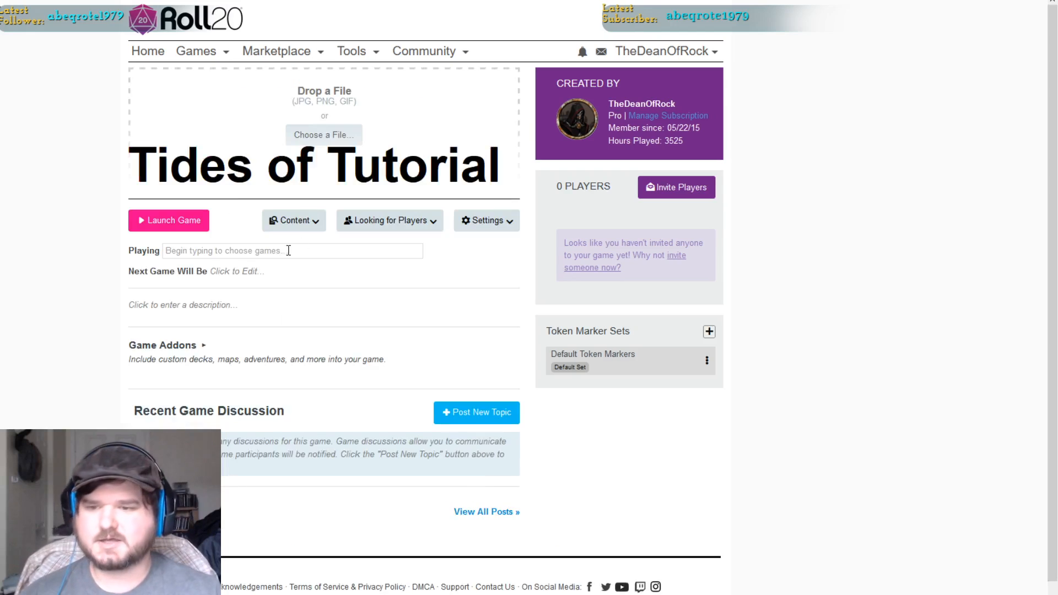
Upload Bg.jpg from the Backgrounds folder as the game's header image.
left_click(334, 141)
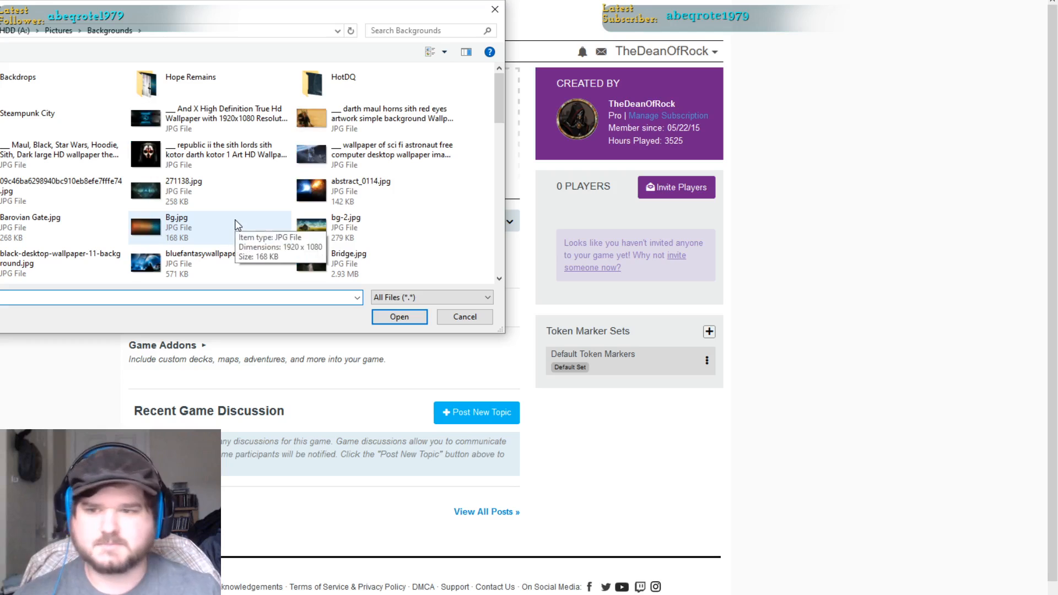
left_click(182, 223)
left_click(413, 317)
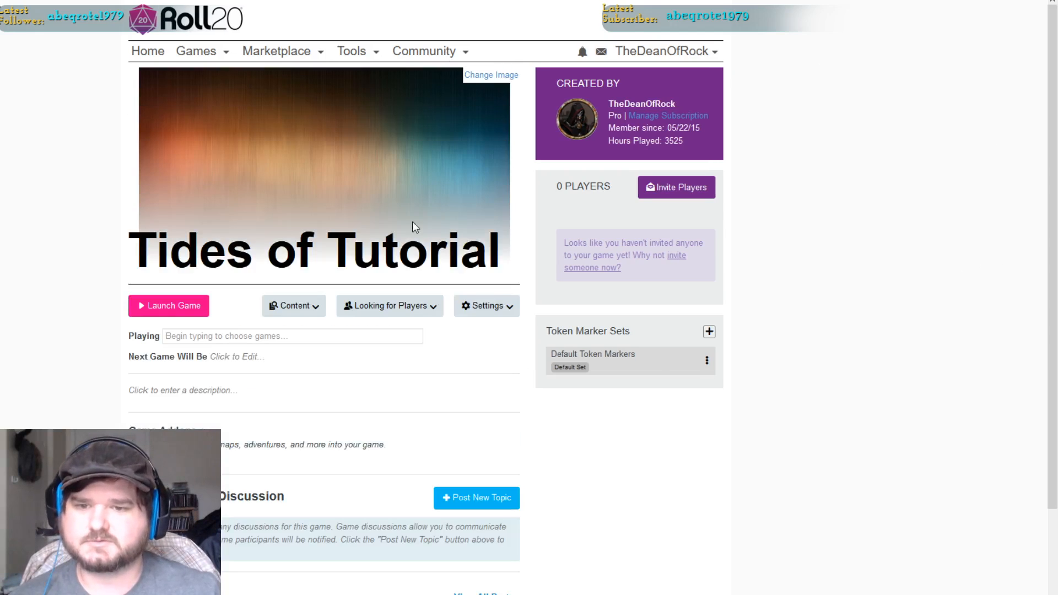
Open the API Scripts page in the game's settings.
scroll(781, 349, "down", 2)
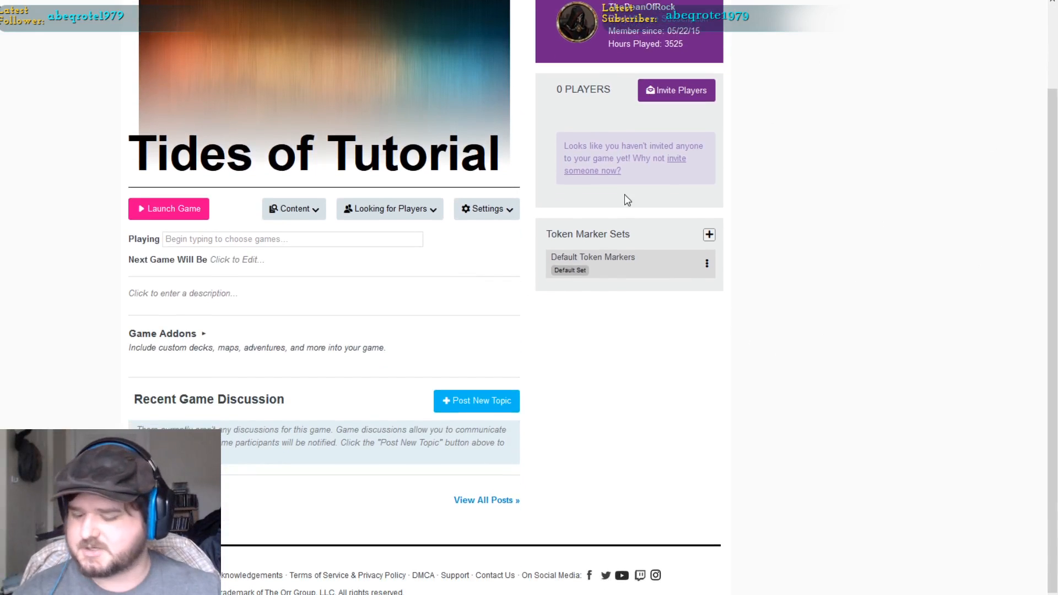
left_click(486, 218)
left_click(472, 256)
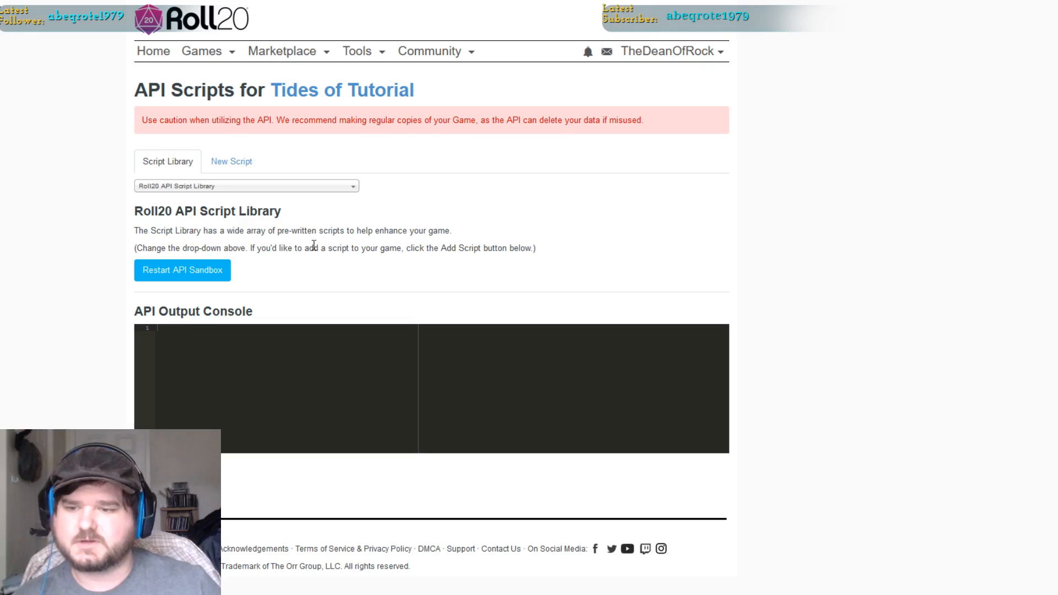
Browse the scripts offered in the Roll20 API Script Library without choosing one.
left_click(323, 189)
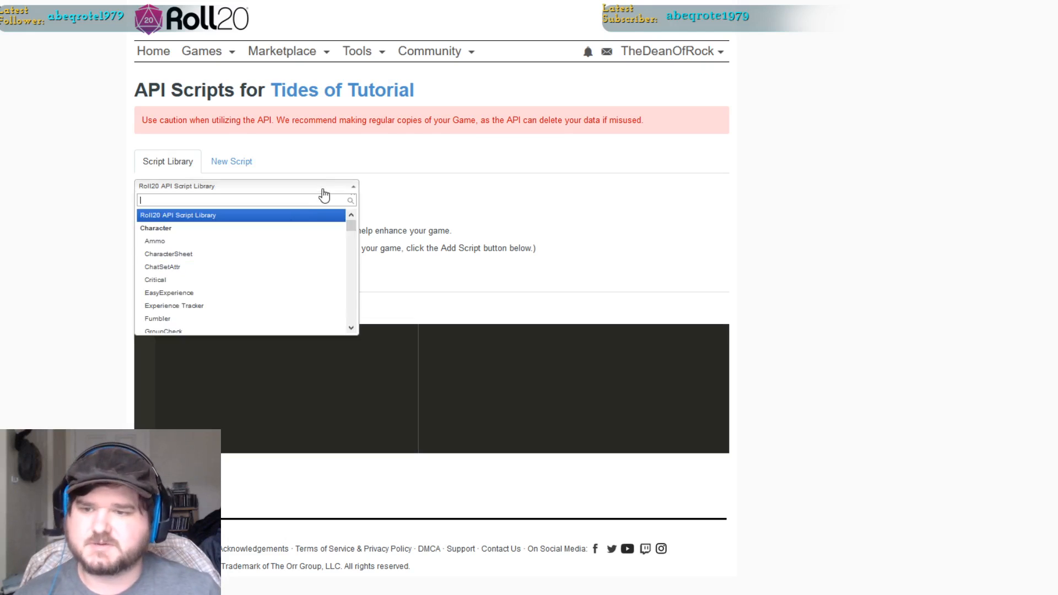
scroll(276, 246, "down", 15)
scroll(229, 245, "down", 10)
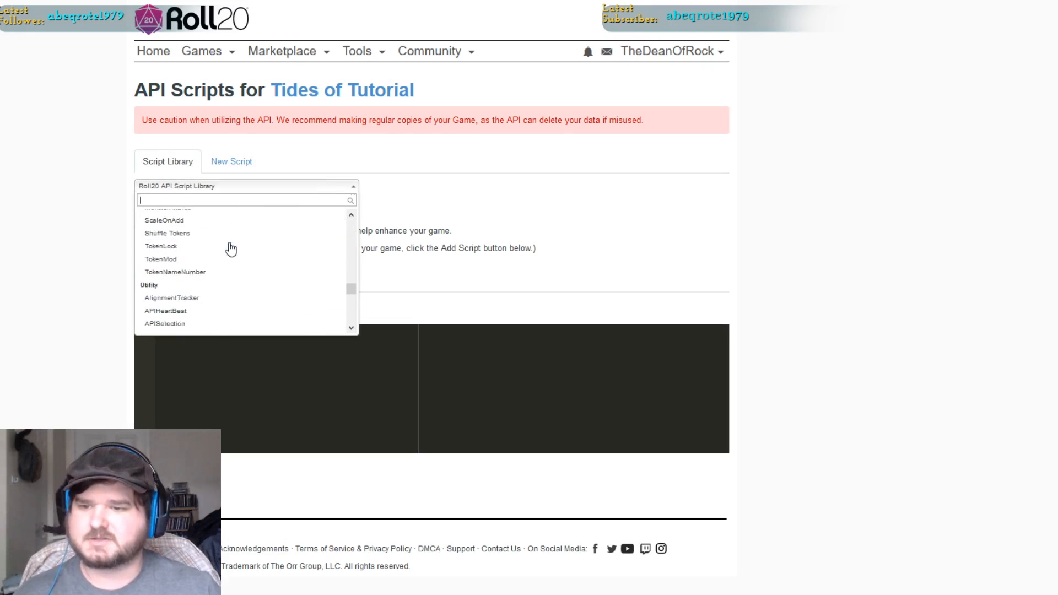
left_click(830, 270)
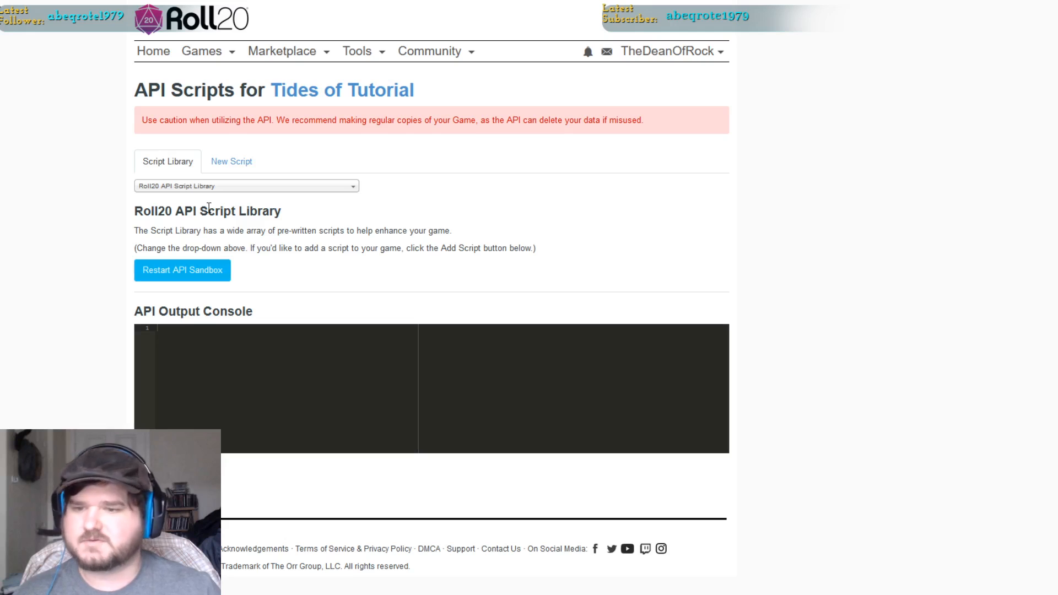
On the game's page, save a description about adventurers on an epic journey into the unknown abyss of the Tutorial, ending "Enter at your own peril!".
left_click(328, 100)
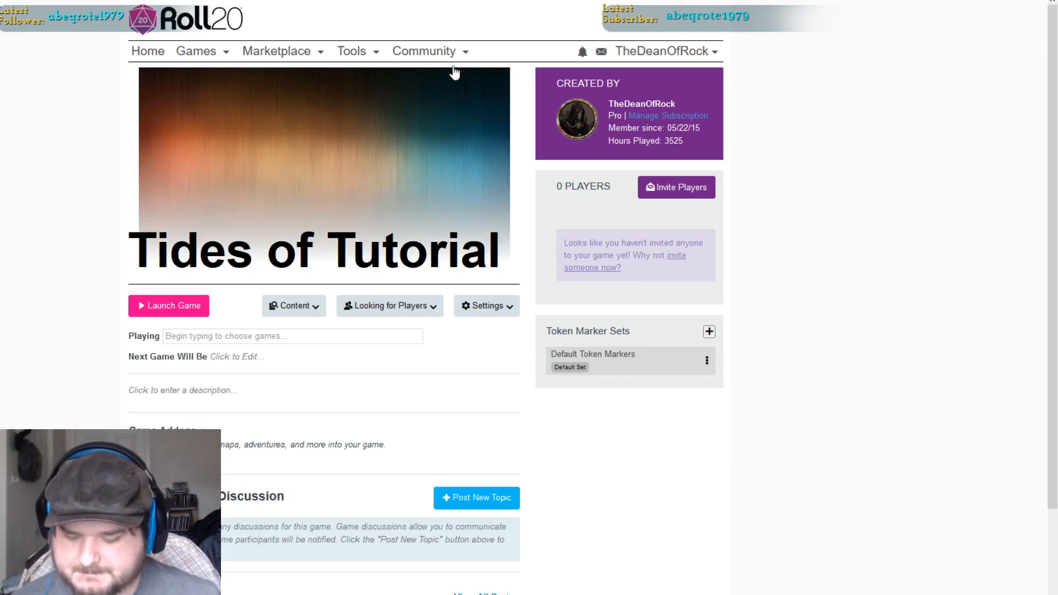
scroll(438, 333, "down", 2)
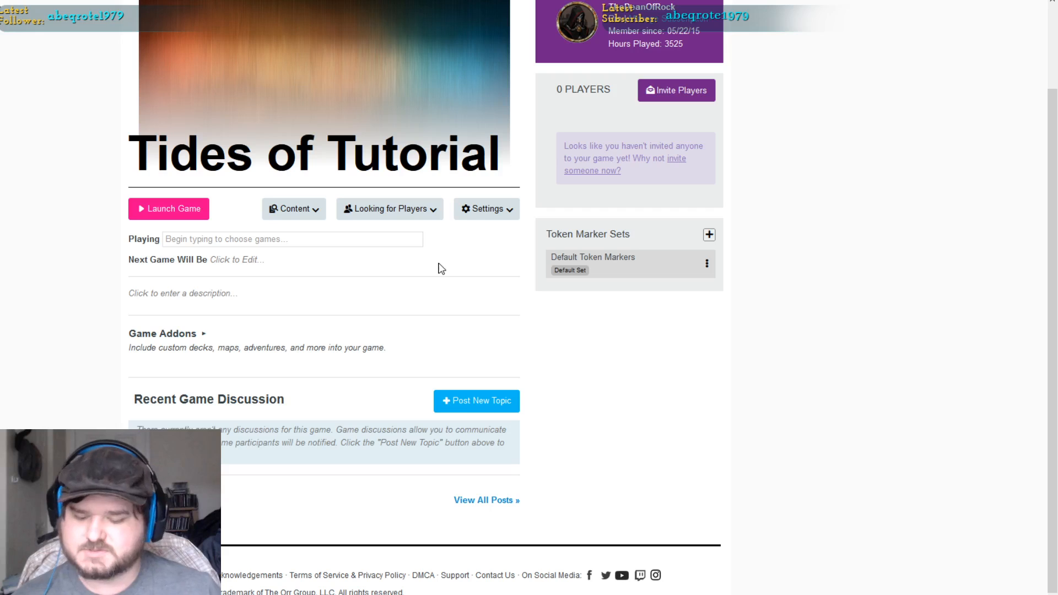
left_click(210, 295)
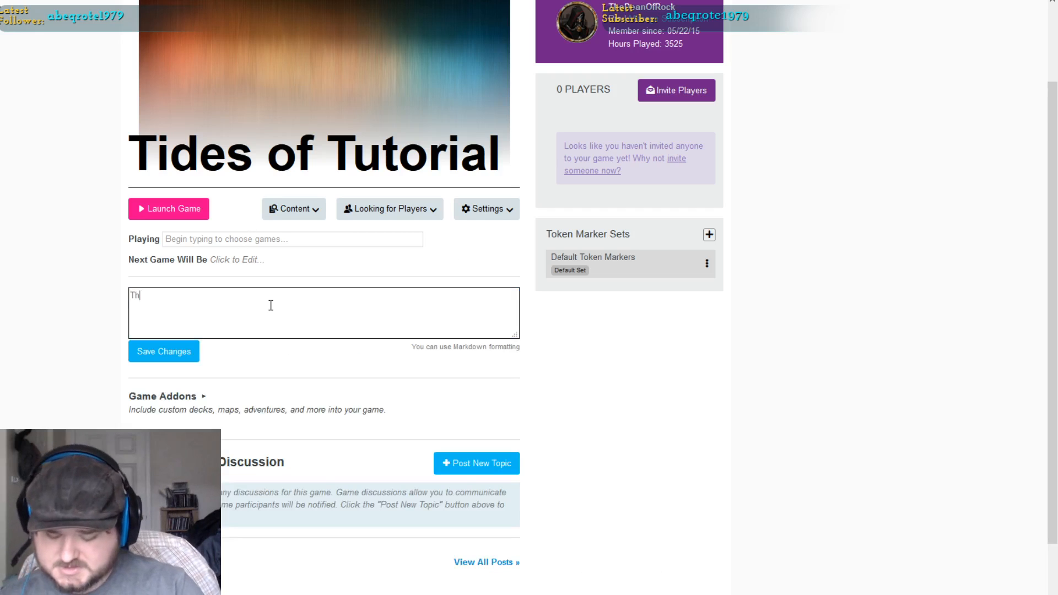
type("This is a game about the Tides of Tutorial!!!!!!! Adventurers will embark on an epic jou")
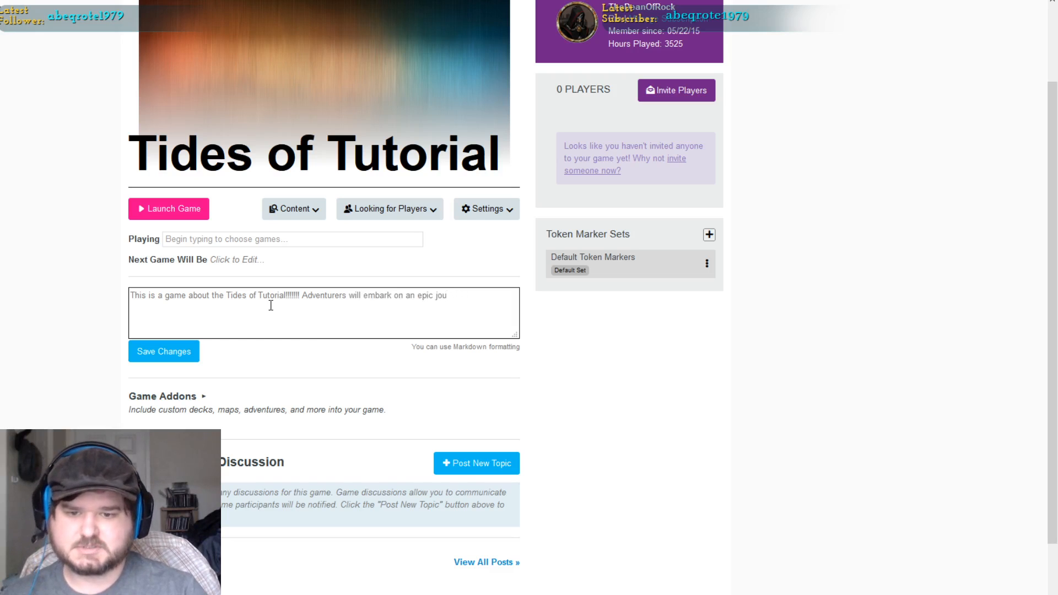
type("ney")
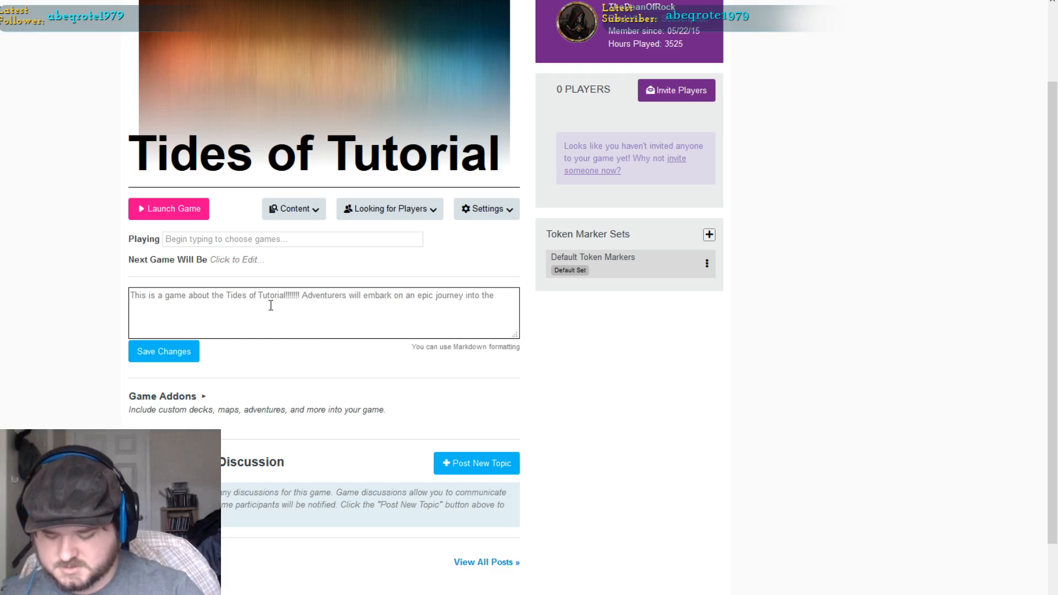
type("into the unknown")
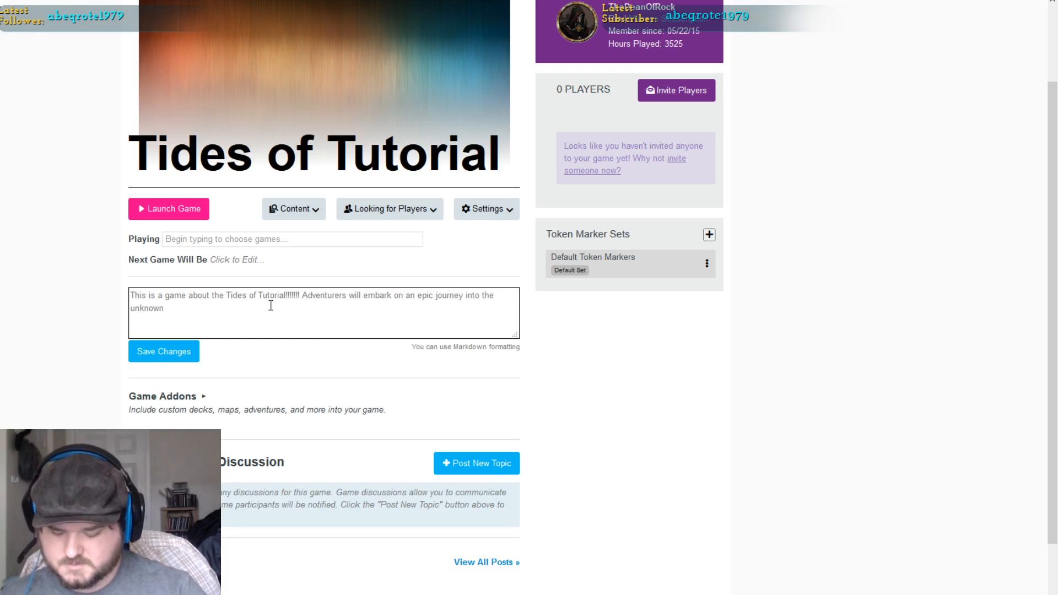
type(" abyss of the Tutorial!!!!! Enter at your own peril!")
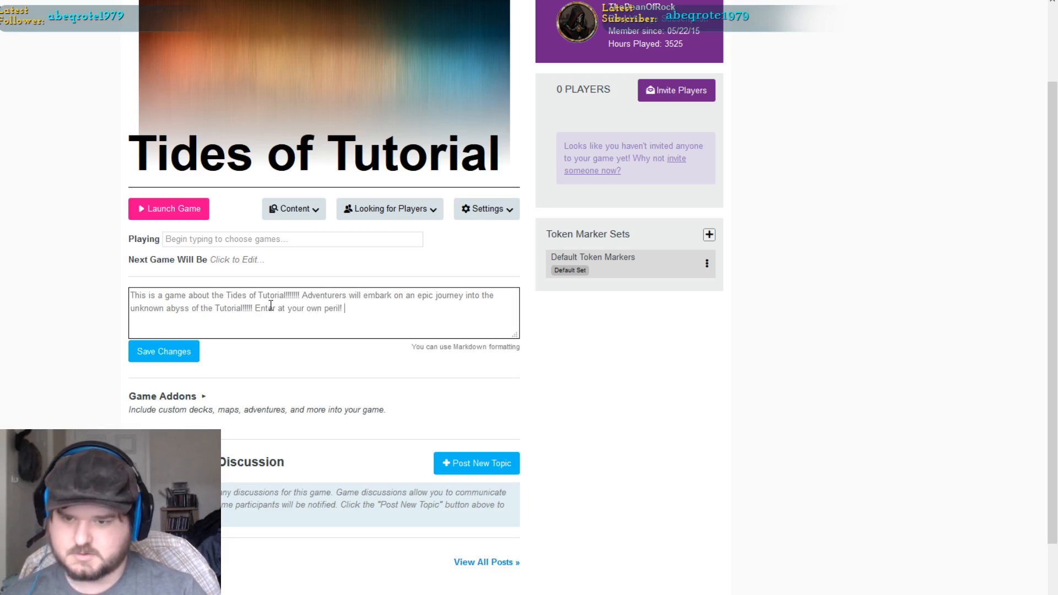
left_click(160, 351)
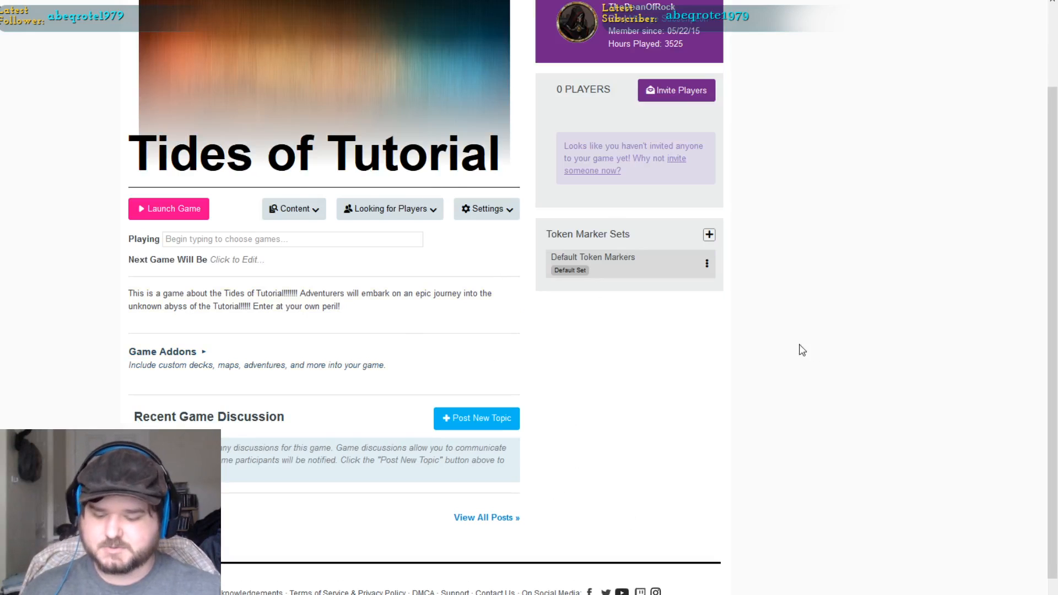
Schedule the next game for 2020-04-30 at 11:42AM and save the date.
left_click(245, 260)
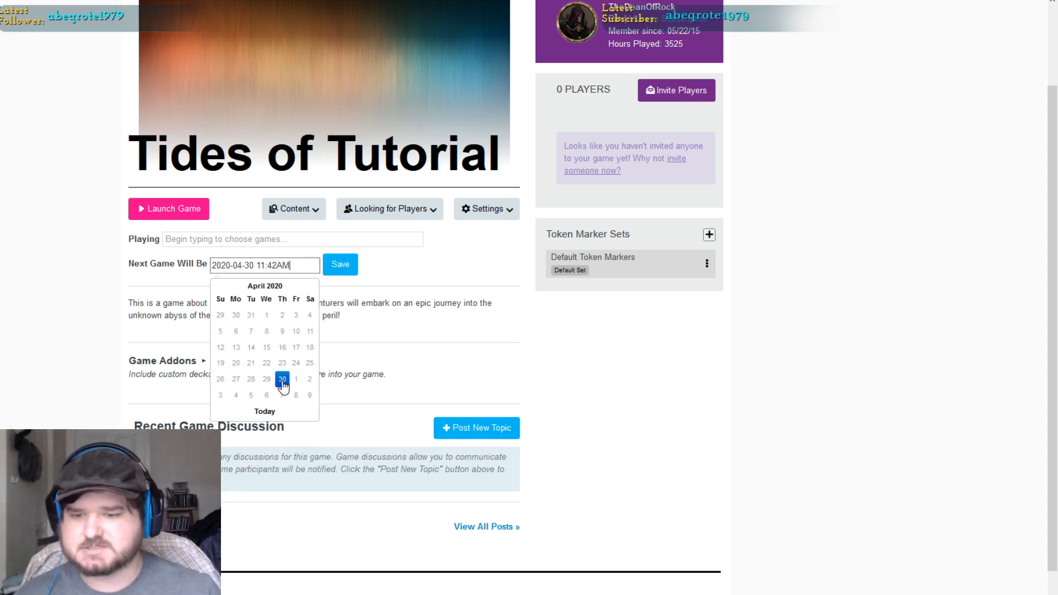
left_click(283, 379)
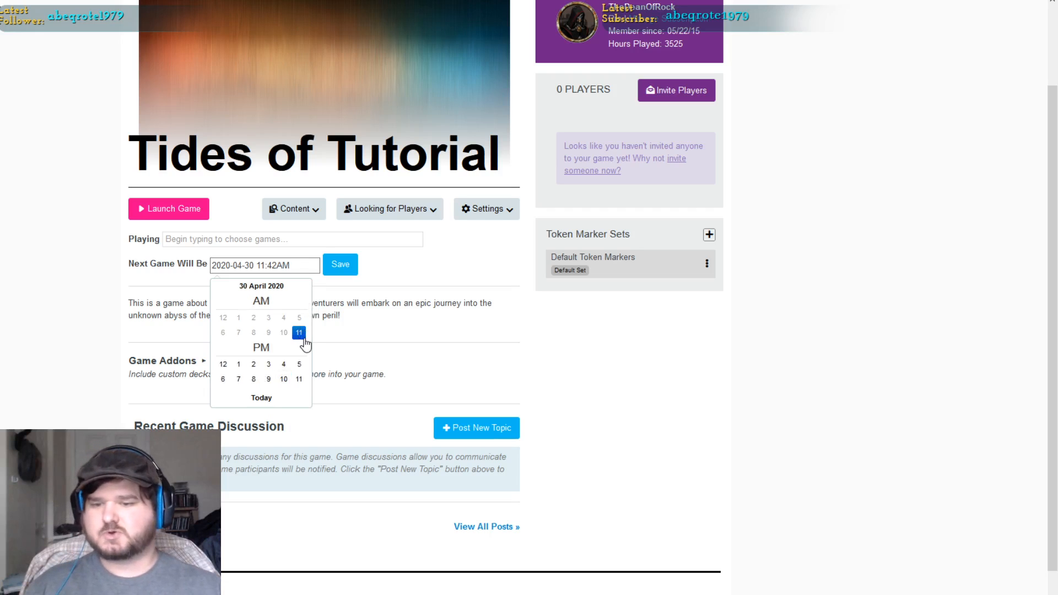
left_click(299, 333)
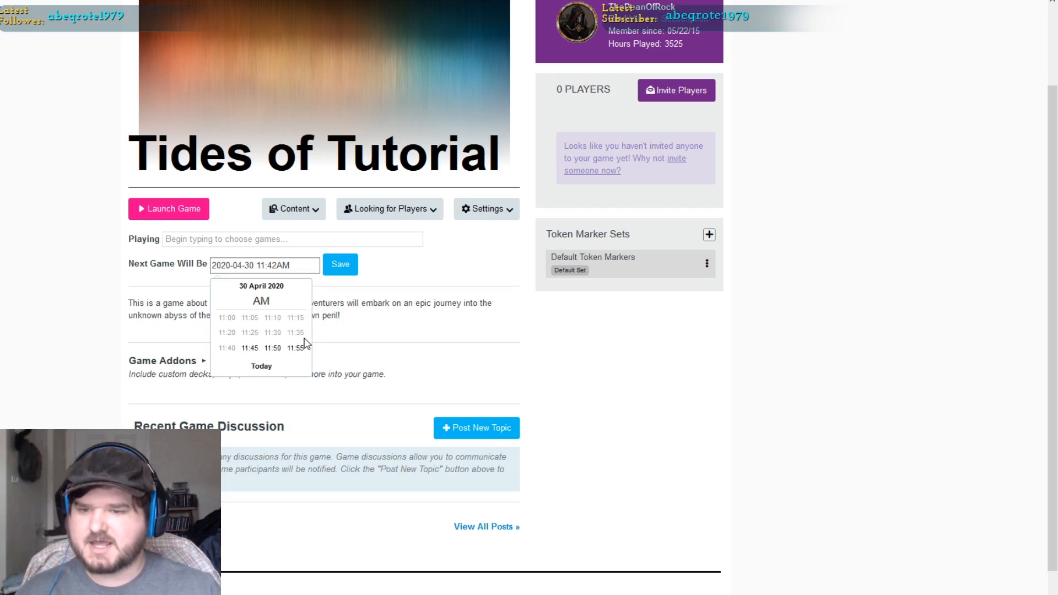
left_click(670, 378)
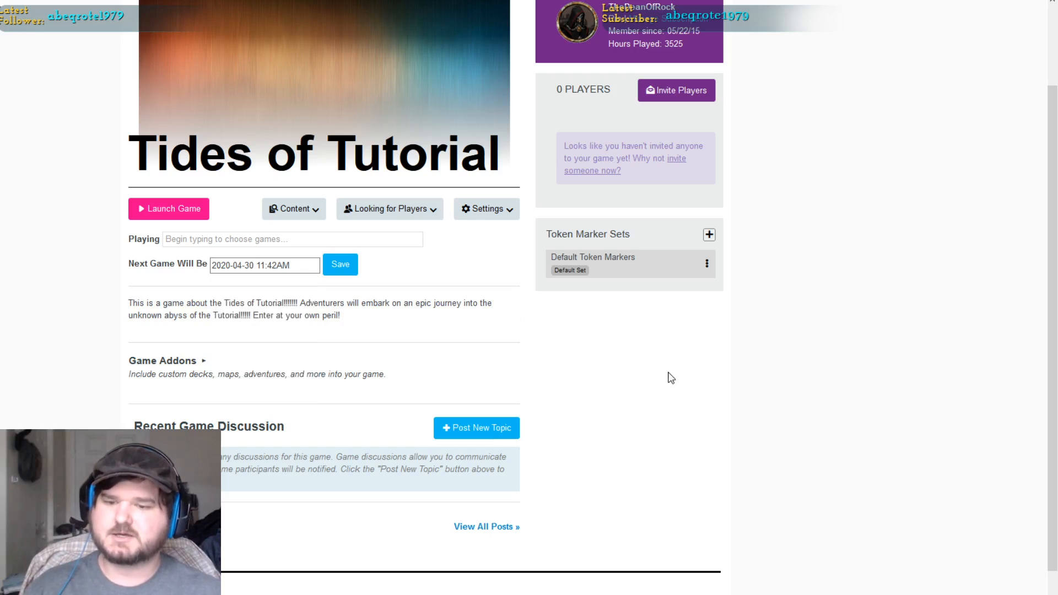
left_click(339, 271)
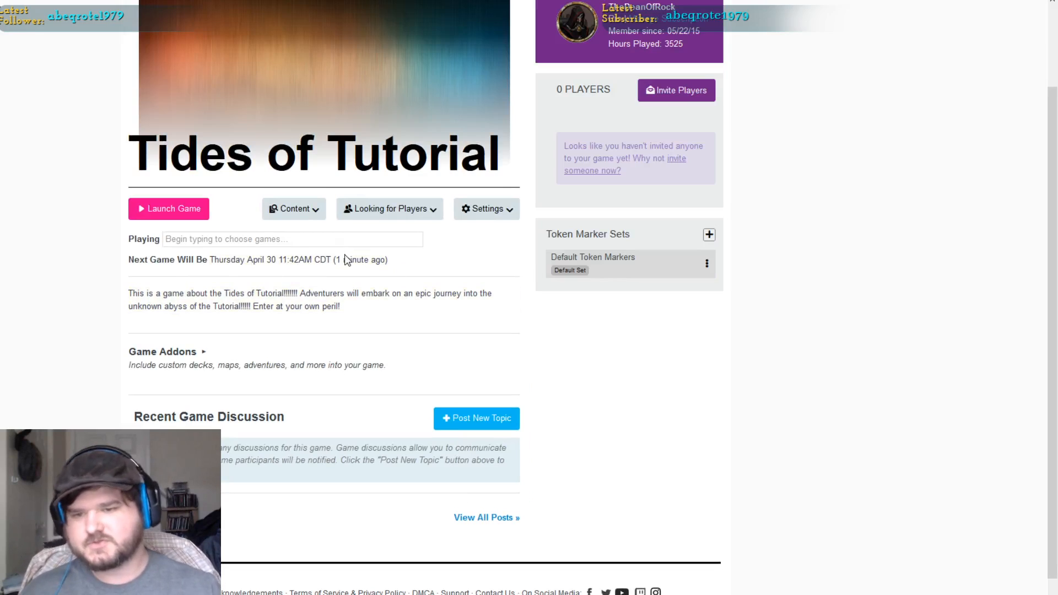
Look through the available game systems and set the game as playing AGE System.
left_click(262, 242)
scroll(276, 316, "down", 10)
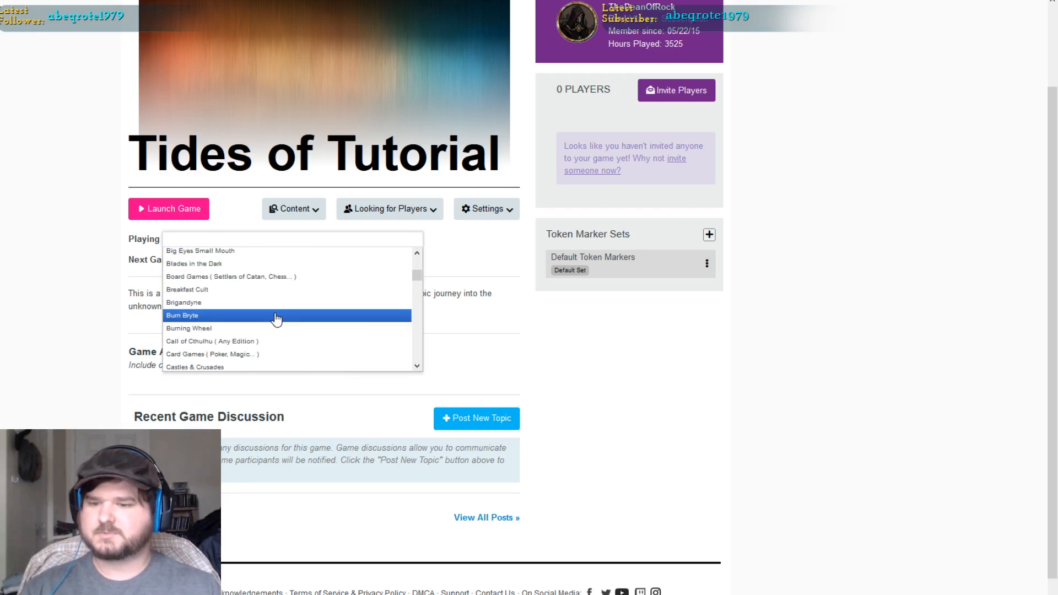
scroll(276, 318, "down", 3)
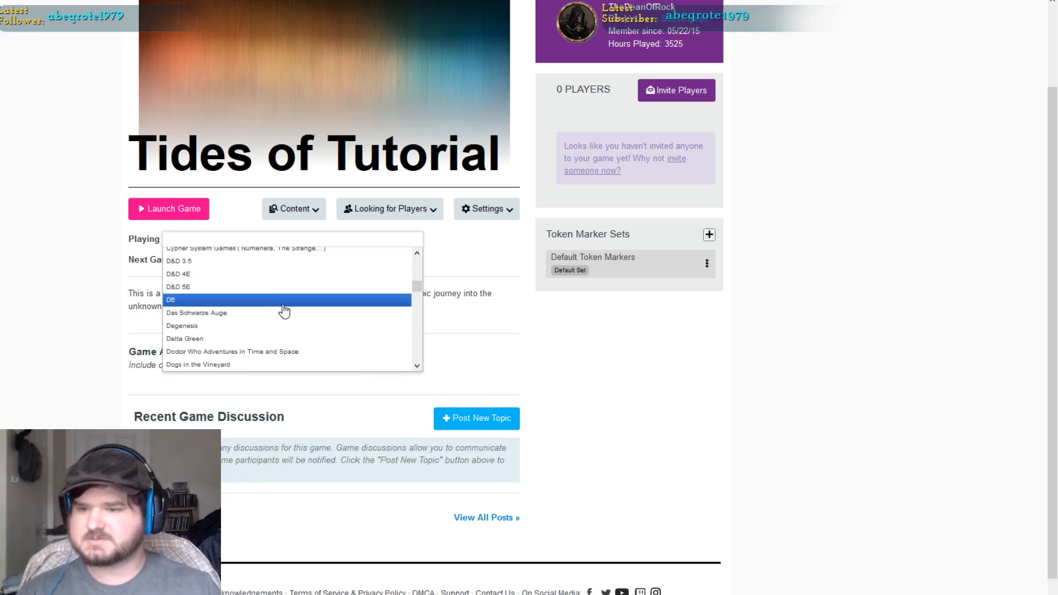
scroll(275, 319, "down", 2)
scroll(279, 331, "down", 2)
scroll(278, 330, "up", 2)
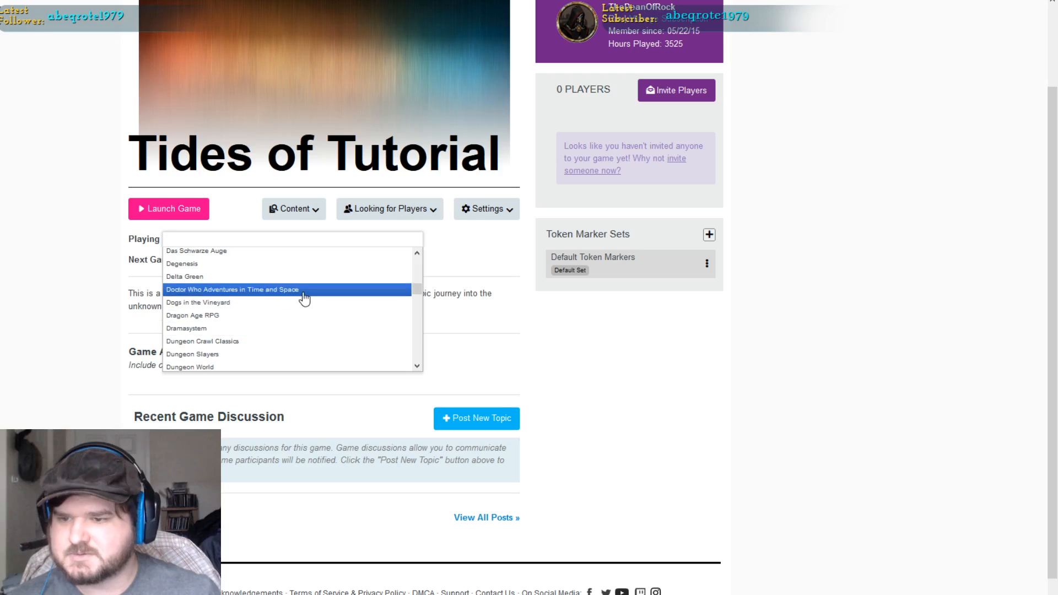
scroll(305, 299, "up", 2)
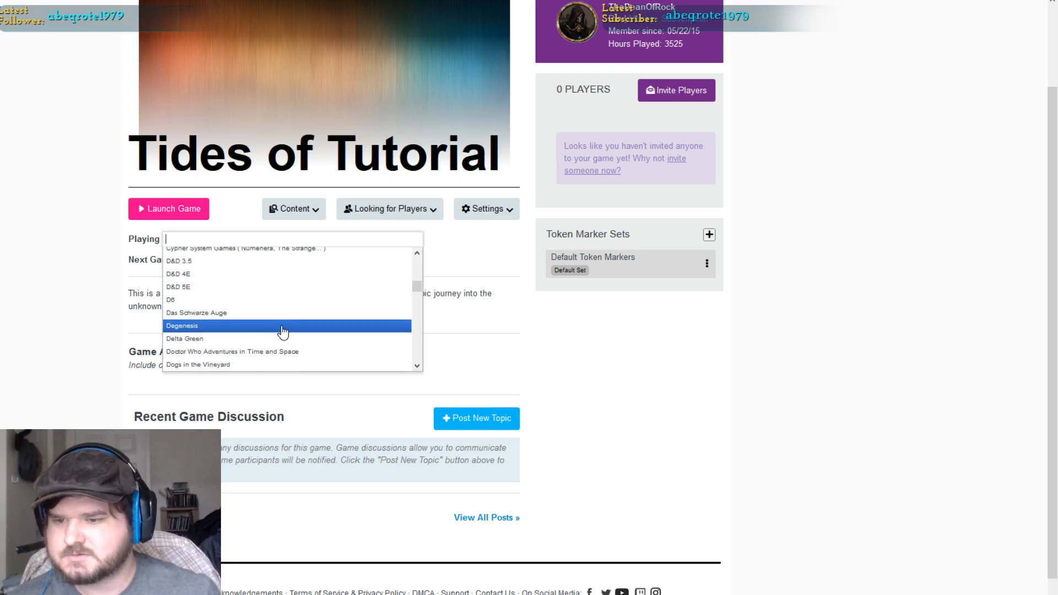
scroll(282, 331, "up", 2)
scroll(283, 331, "up", 5)
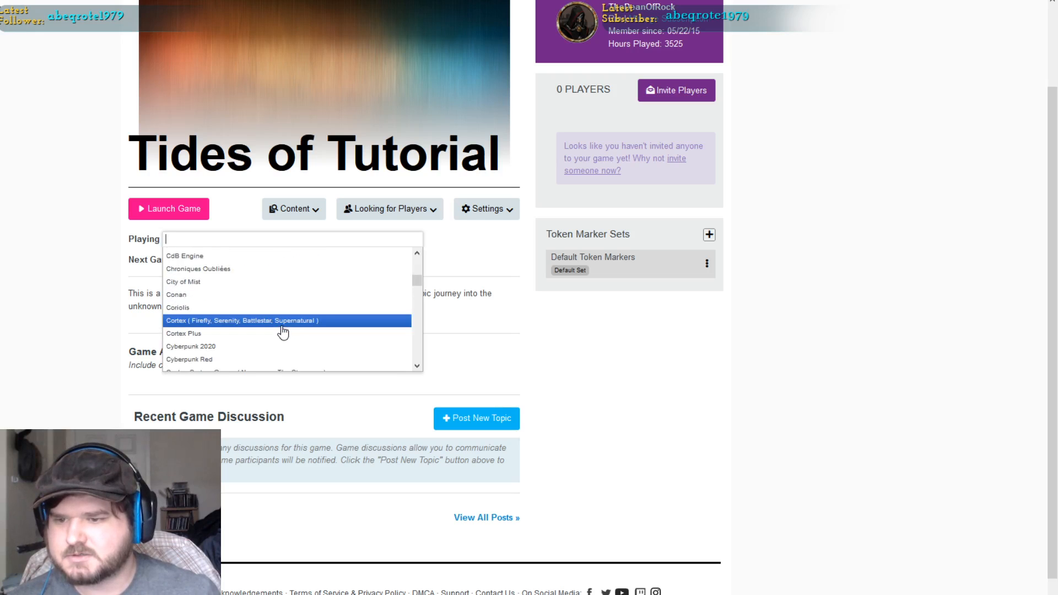
scroll(283, 331, "up", 5)
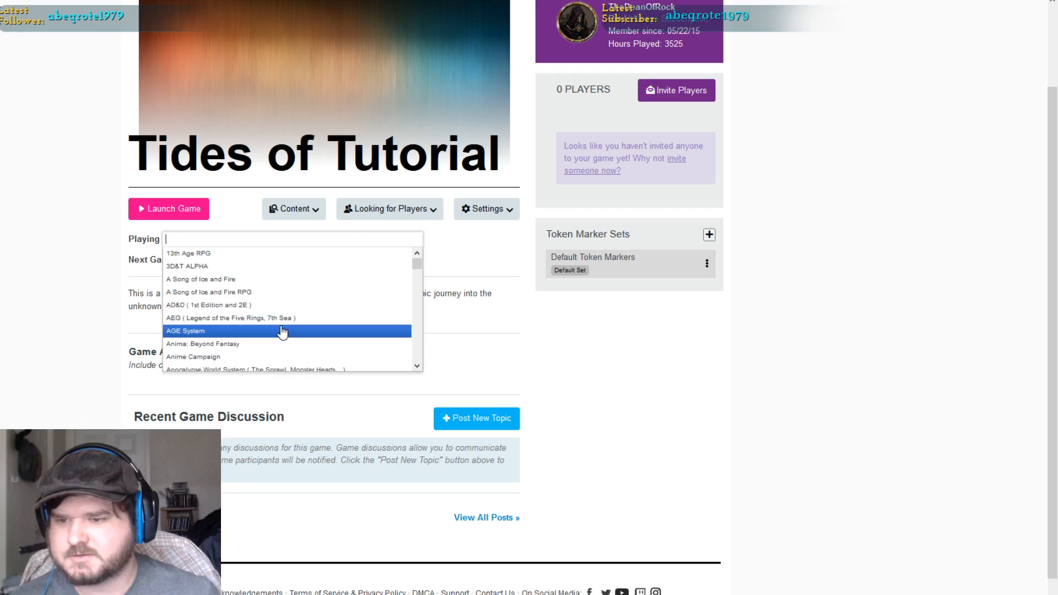
scroll(274, 295, "down", 5)
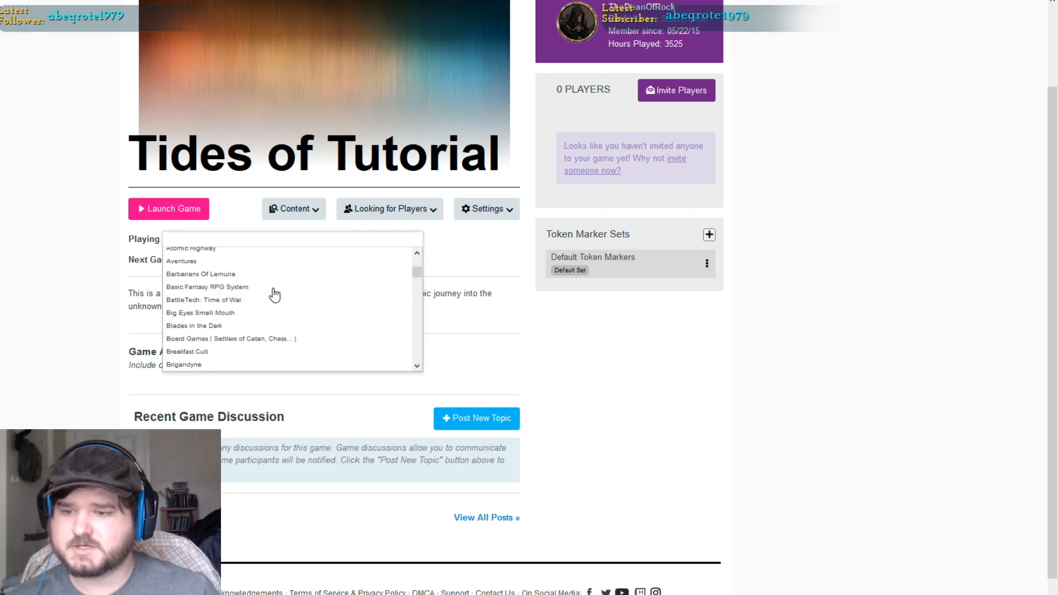
scroll(274, 295, "down", 10)
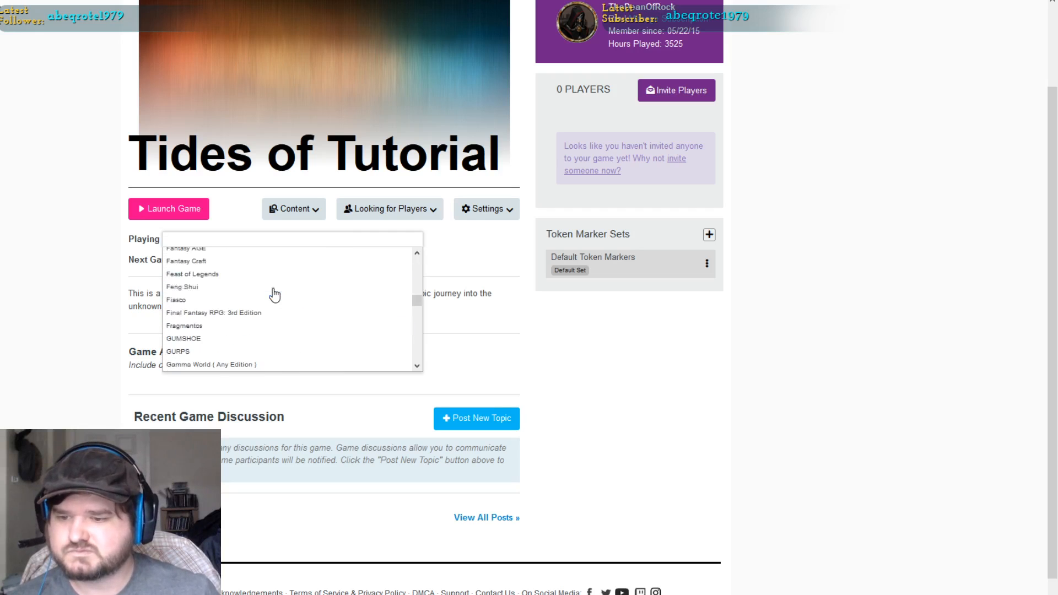
scroll(274, 295, "down", 15)
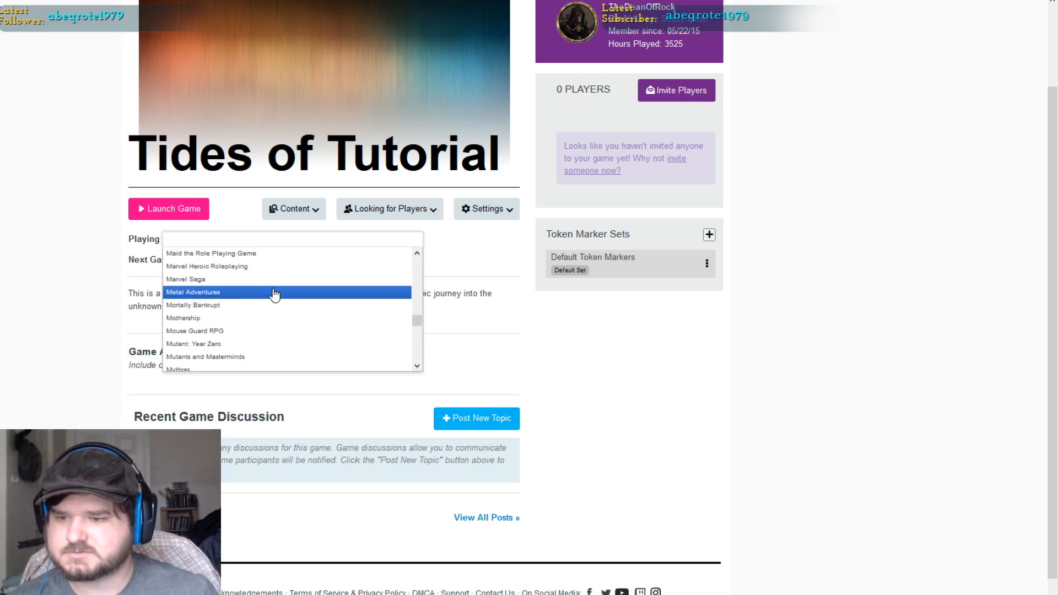
scroll(274, 295, "down", 10)
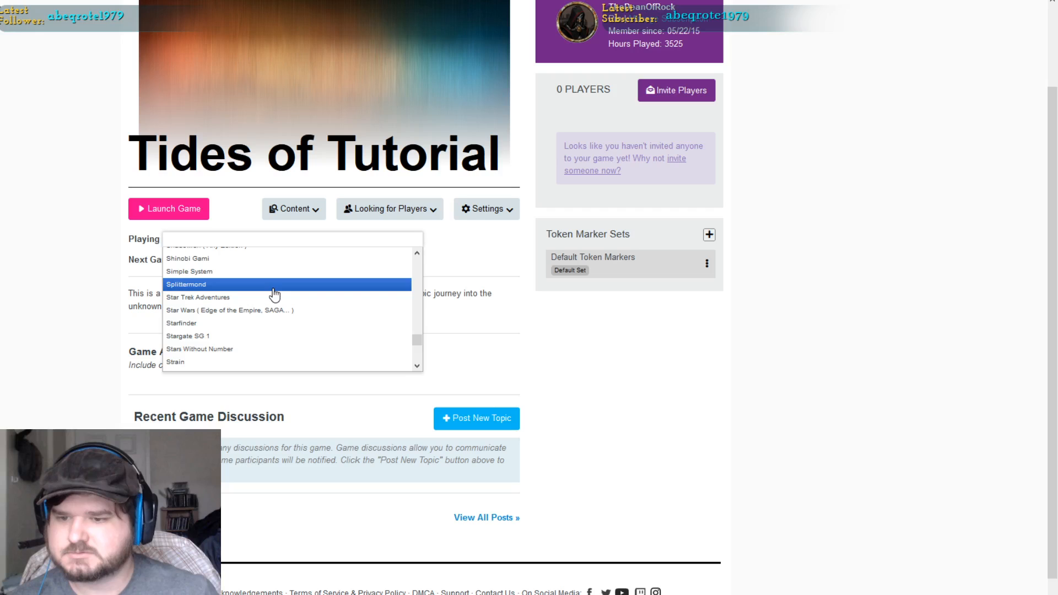
scroll(274, 295, "up", 10)
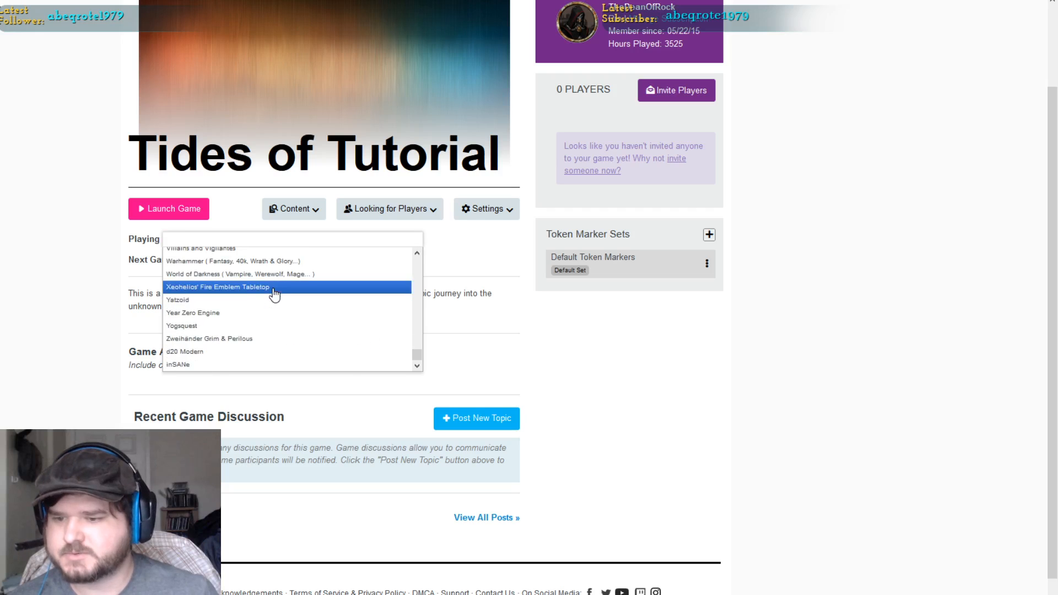
scroll(296, 334, "up", 15)
left_click(295, 333)
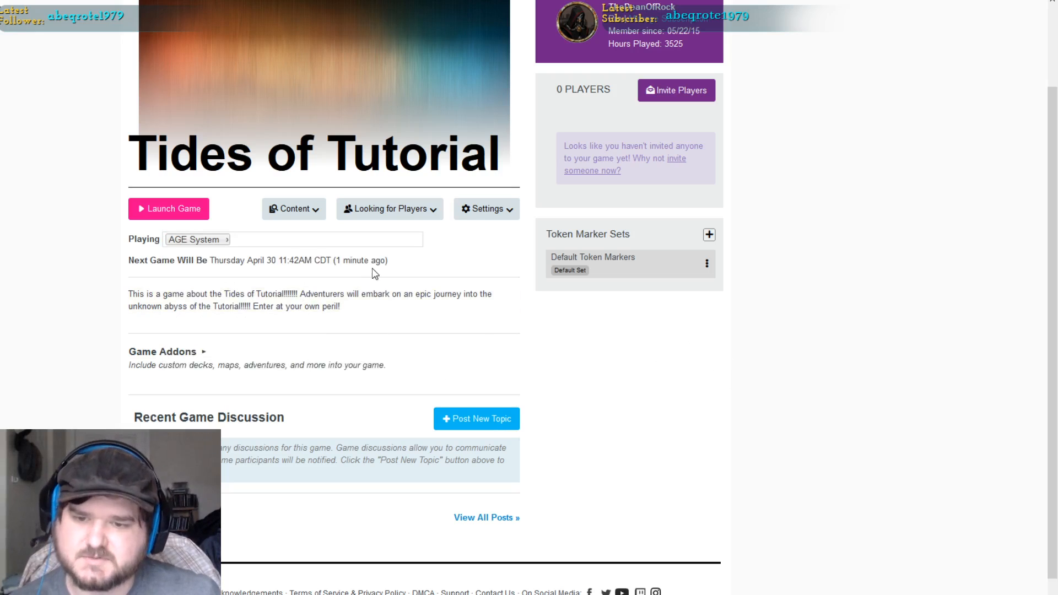
Expand the Game Addons section and browse the available addons without adding one to the game.
scroll(534, 406, "down", 1)
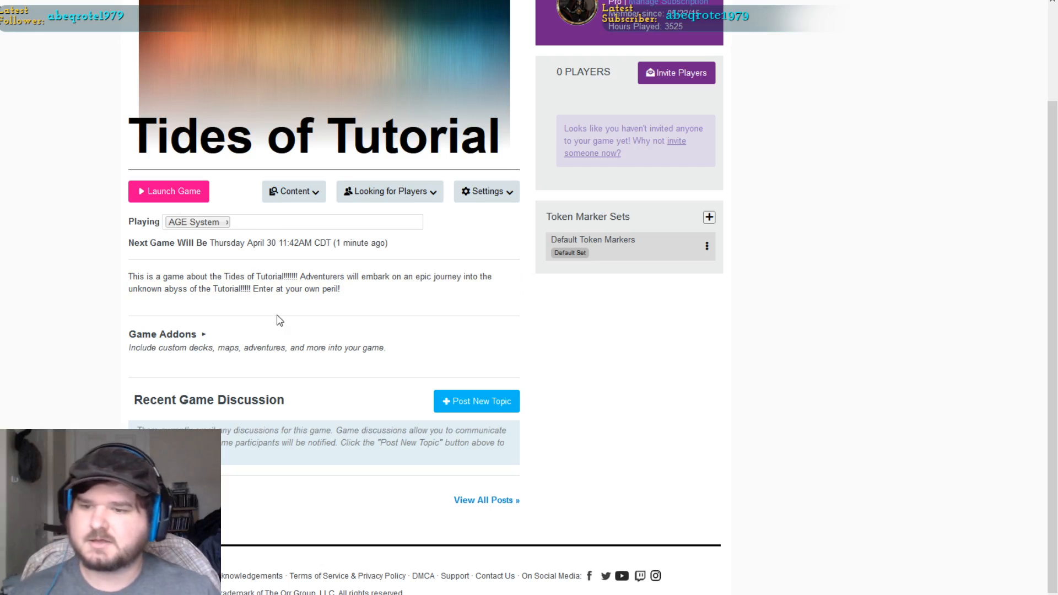
left_click(206, 347)
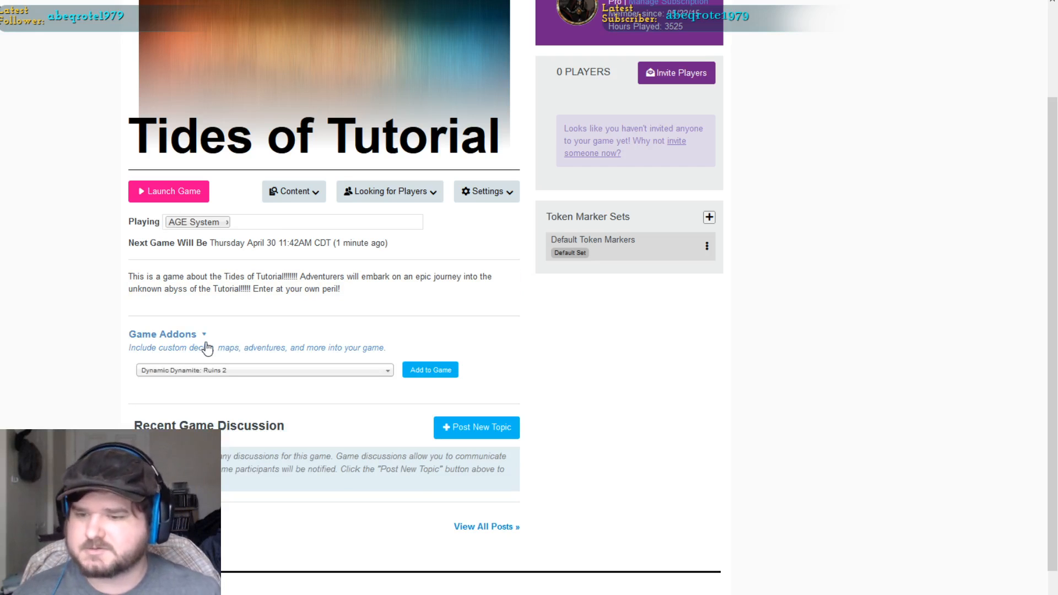
left_click(378, 370)
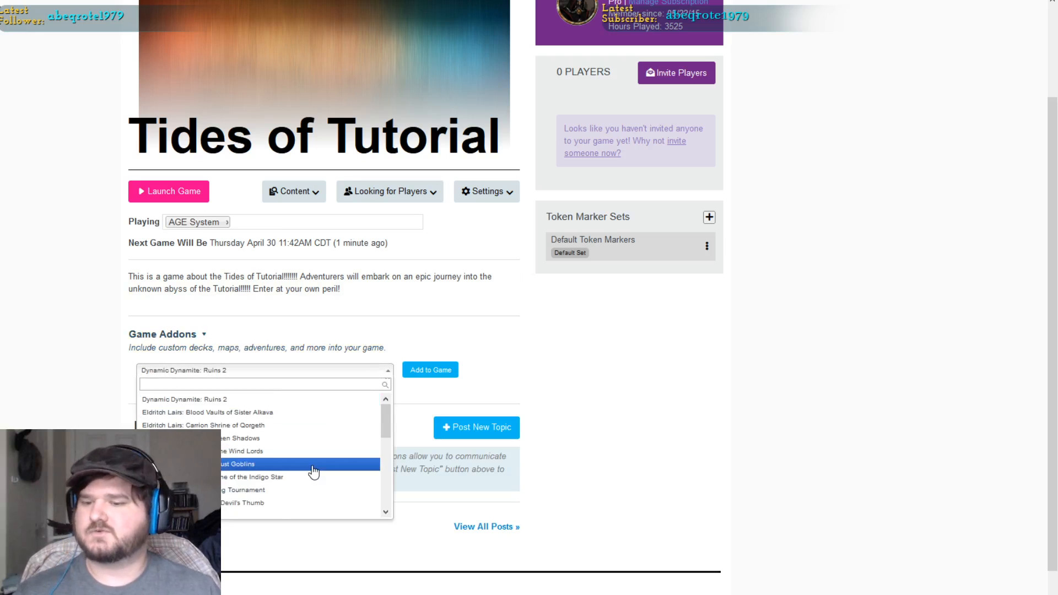
scroll(314, 468, "down", 6)
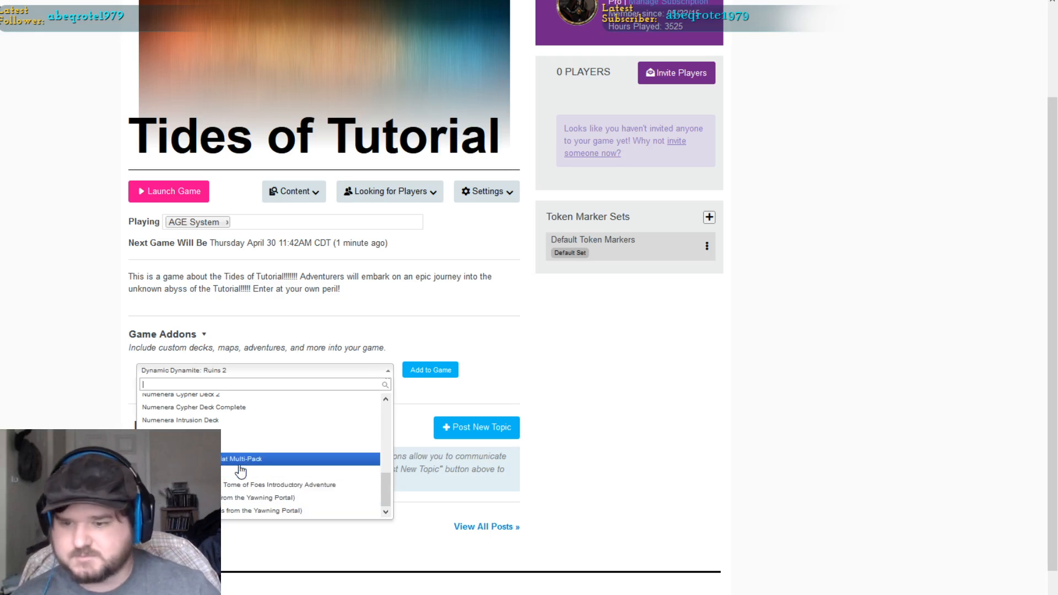
scroll(238, 473, "up", 10)
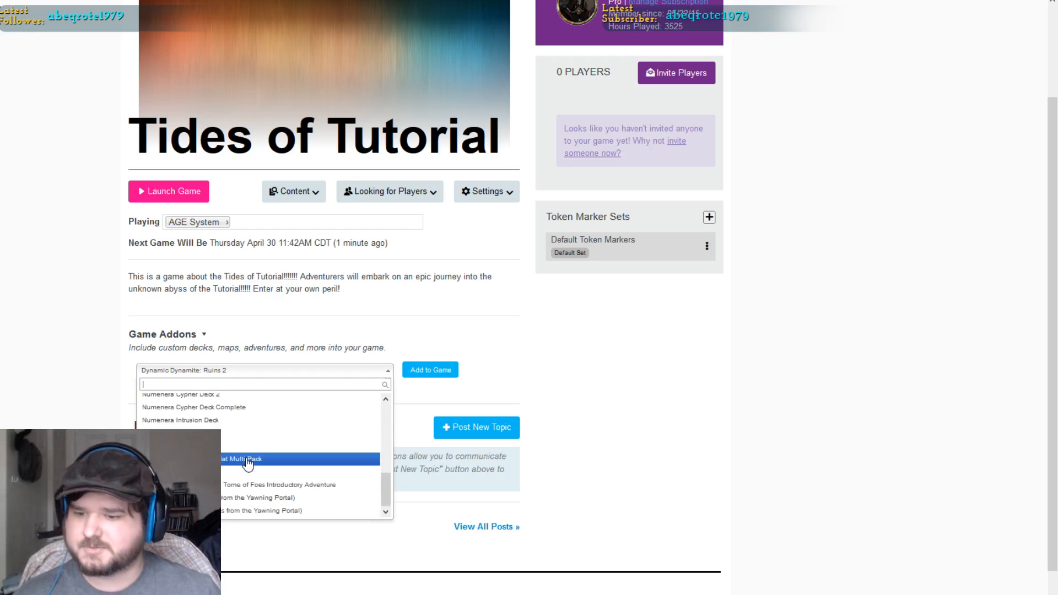
scroll(247, 465, "down", 3)
scroll(286, 439, "down", 5)
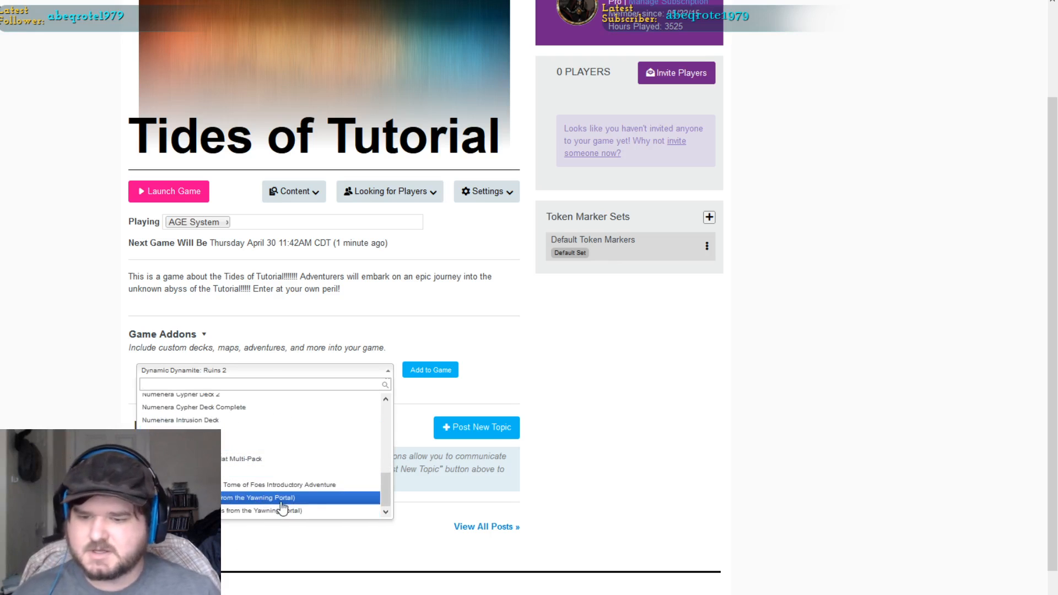
scroll(286, 479, "up", 10)
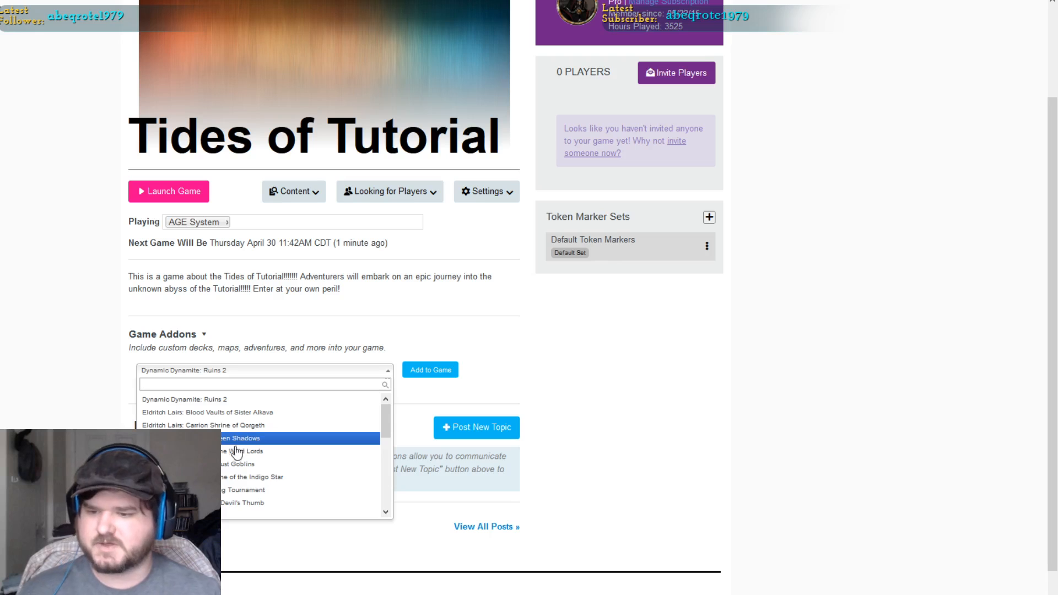
scroll(231, 496, "down", 2)
scroll(257, 490, "up", 2)
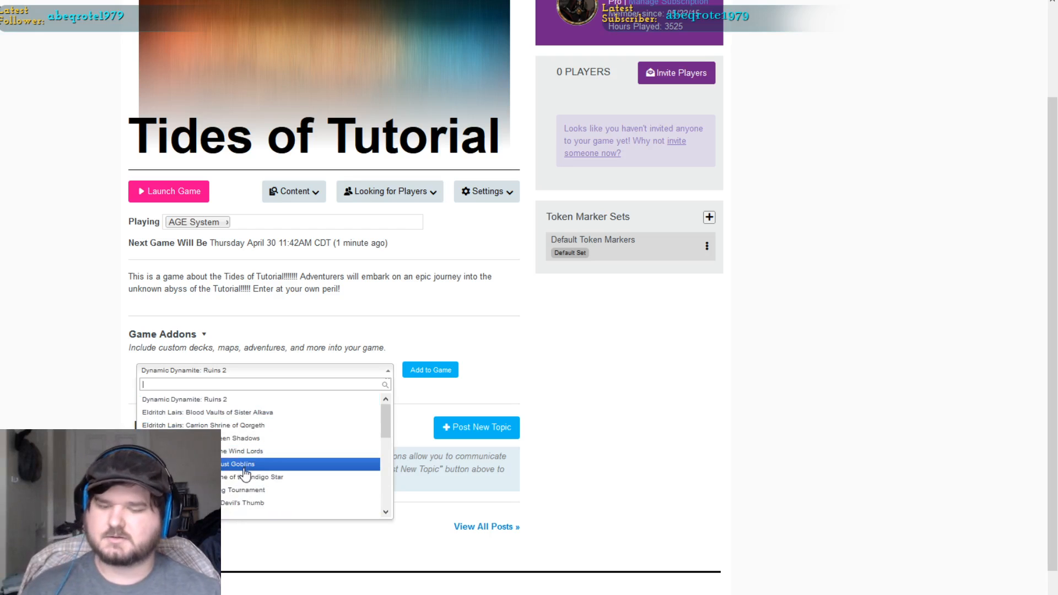
left_click(673, 404)
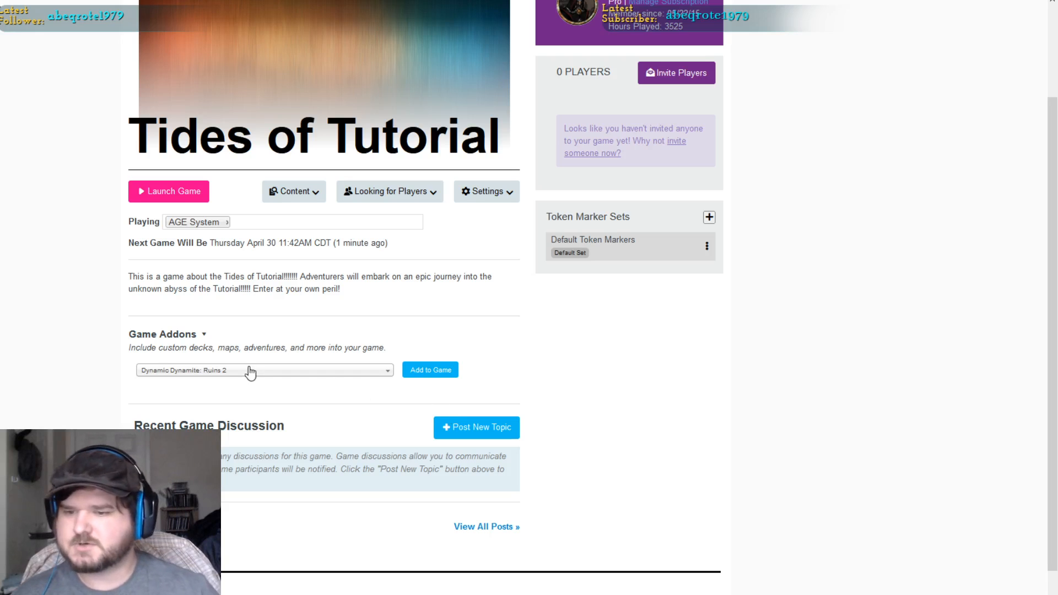
scroll(521, 372, "down", 1)
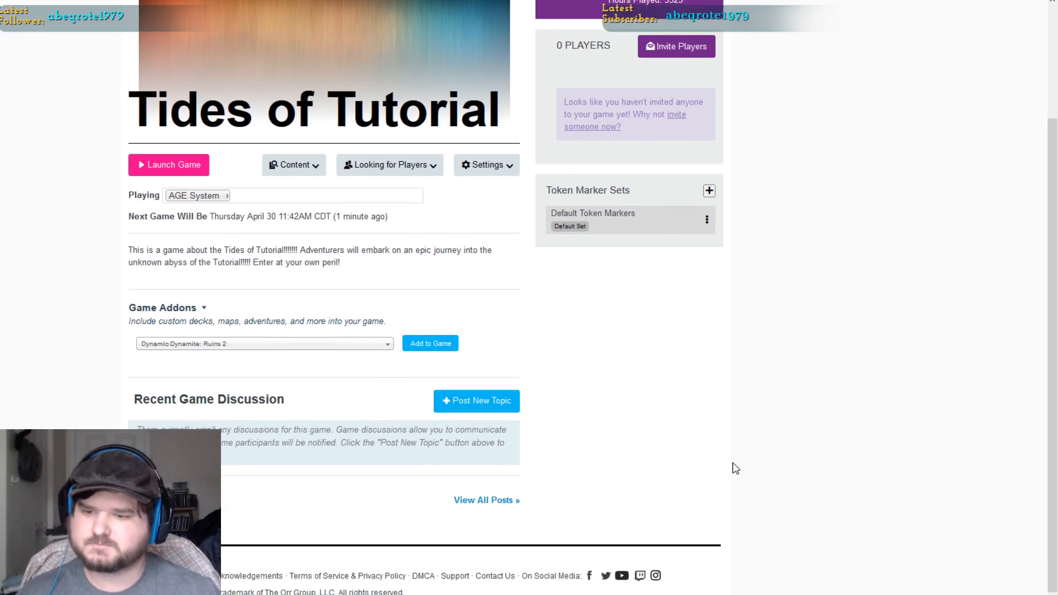
Create a Looking for Players listing for the game and save its total players needed as 6.
scroll(700, 419, "up", 3)
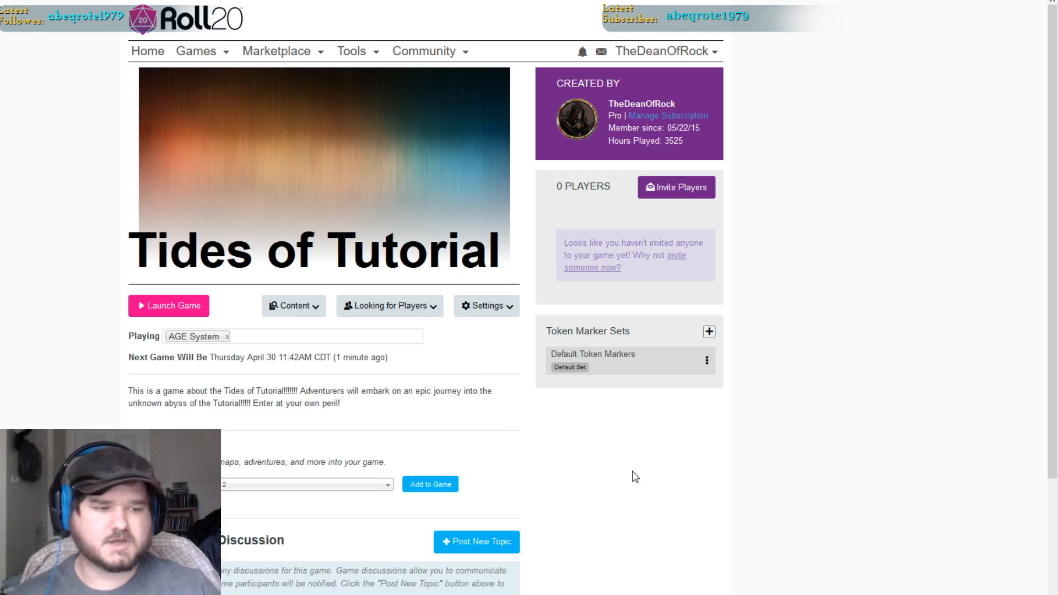
left_click(404, 309)
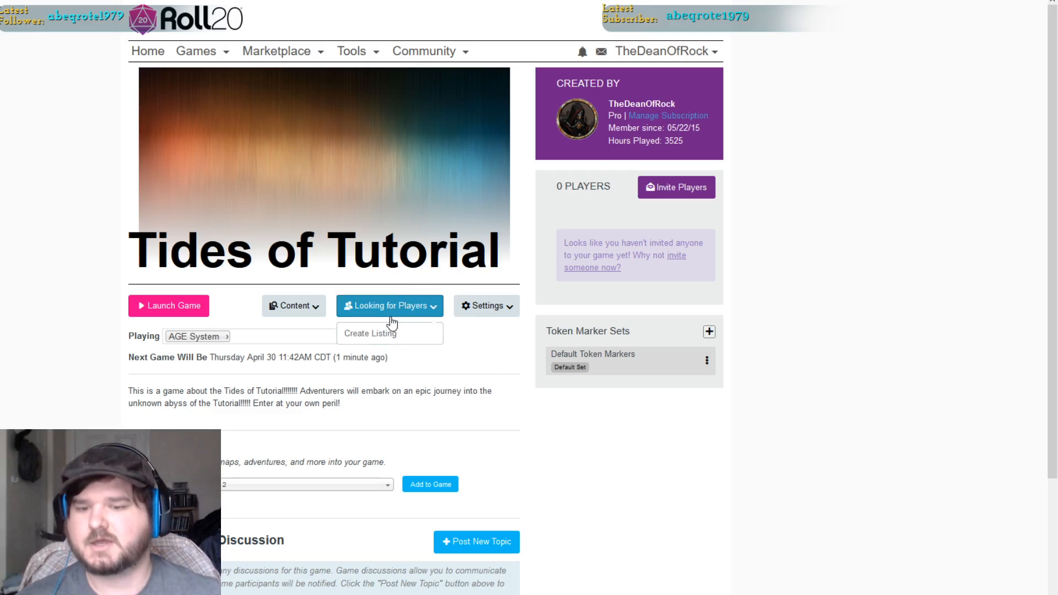
left_click(378, 333)
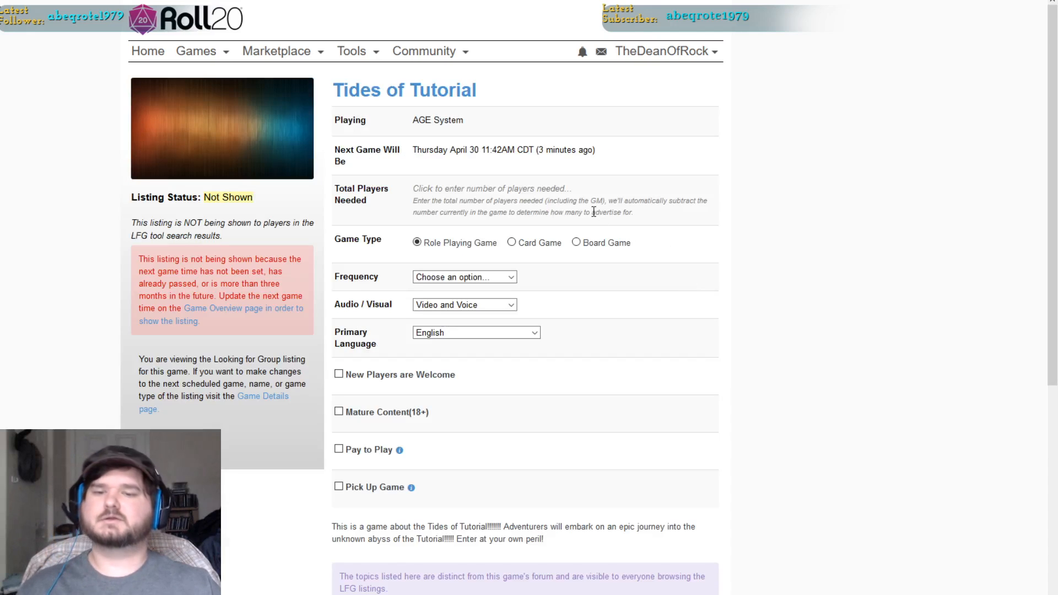
left_click(429, 190)
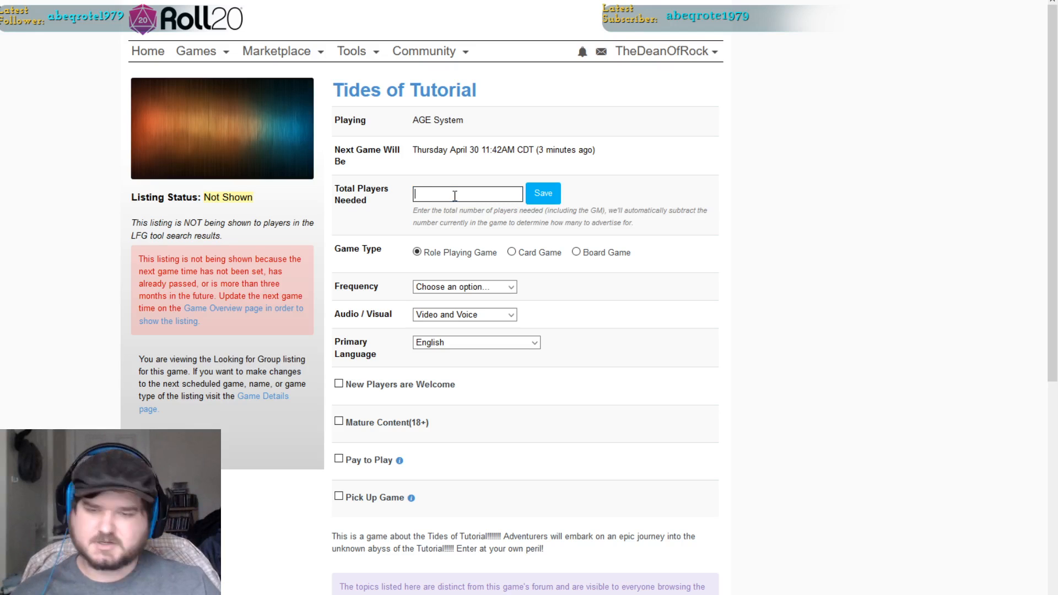
type("6")
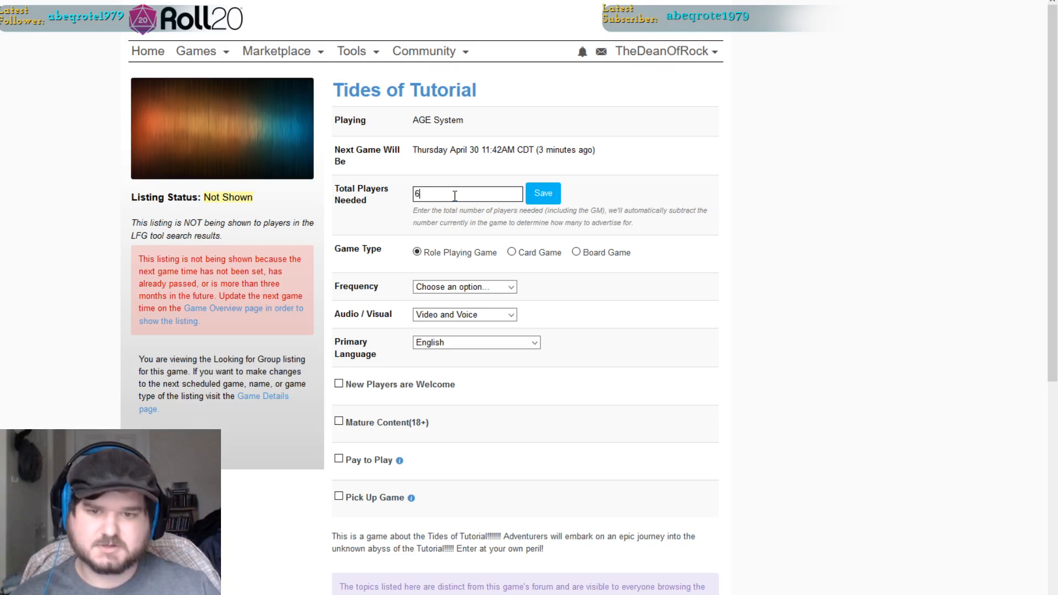
left_click(543, 199)
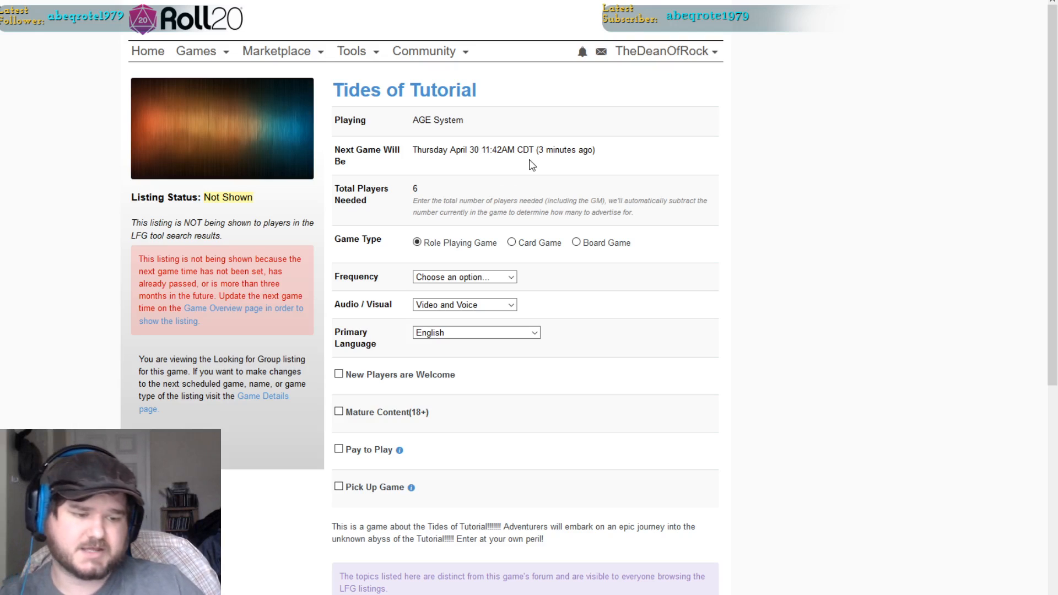
Set the listing's frequency to Weekly and keep Video and Voice as the audio/visual option.
scroll(570, 165, "down", 3)
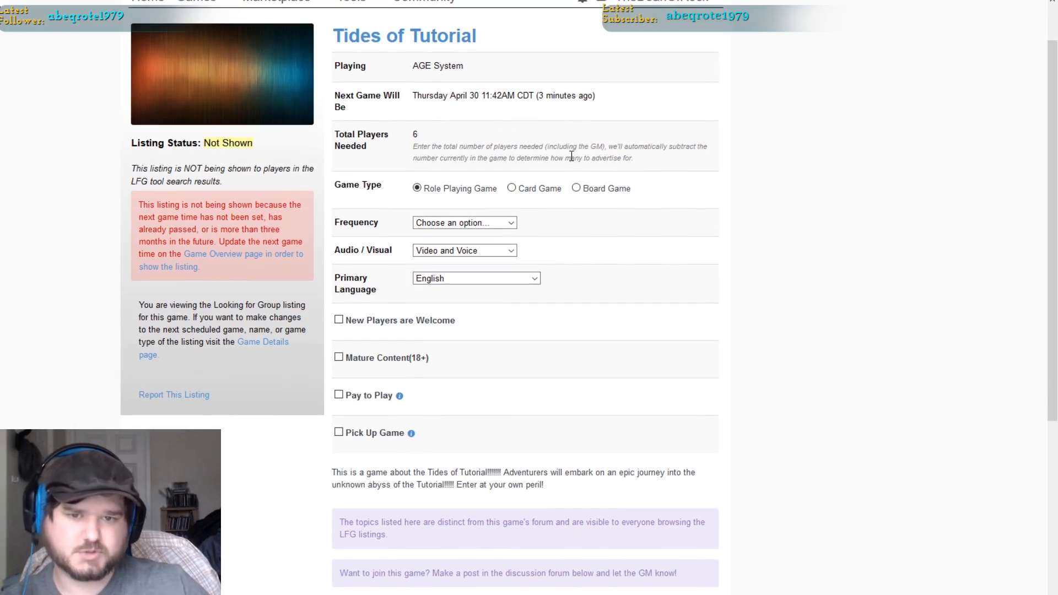
scroll(449, 130, "down", 3)
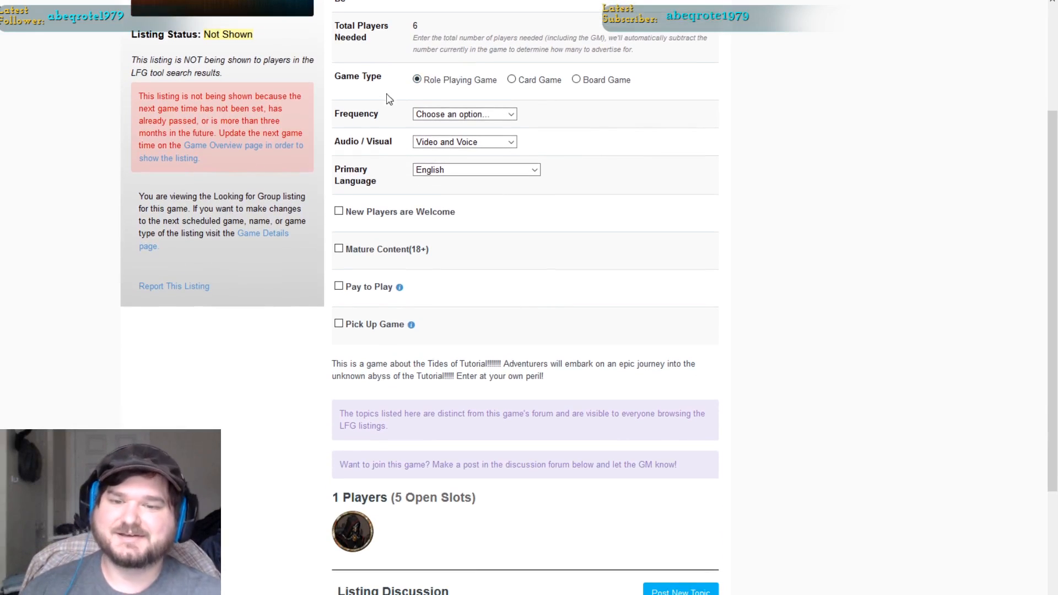
left_click(428, 114)
left_click(431, 158)
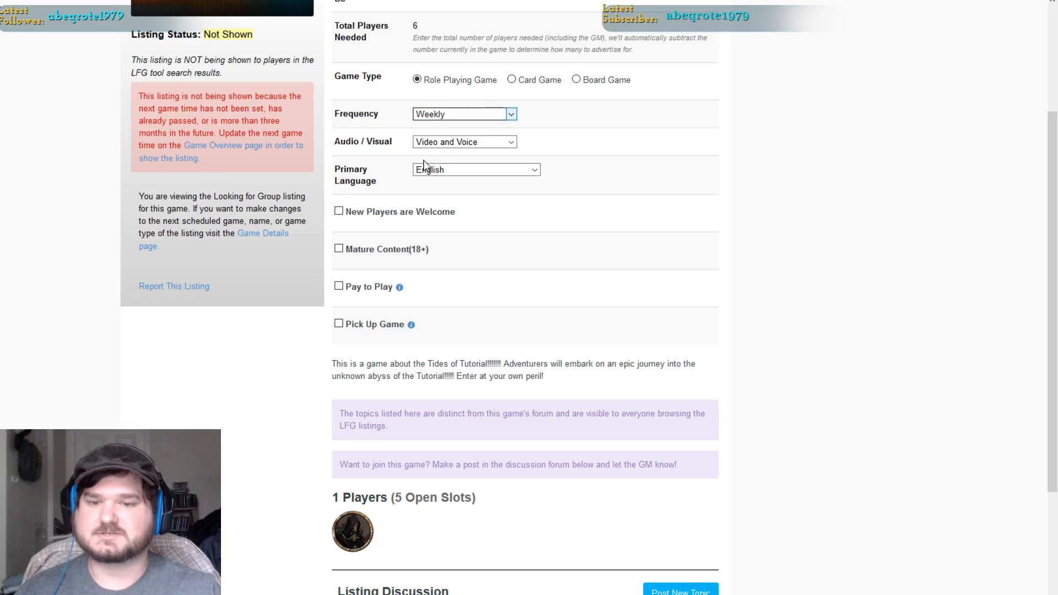
left_click(451, 142)
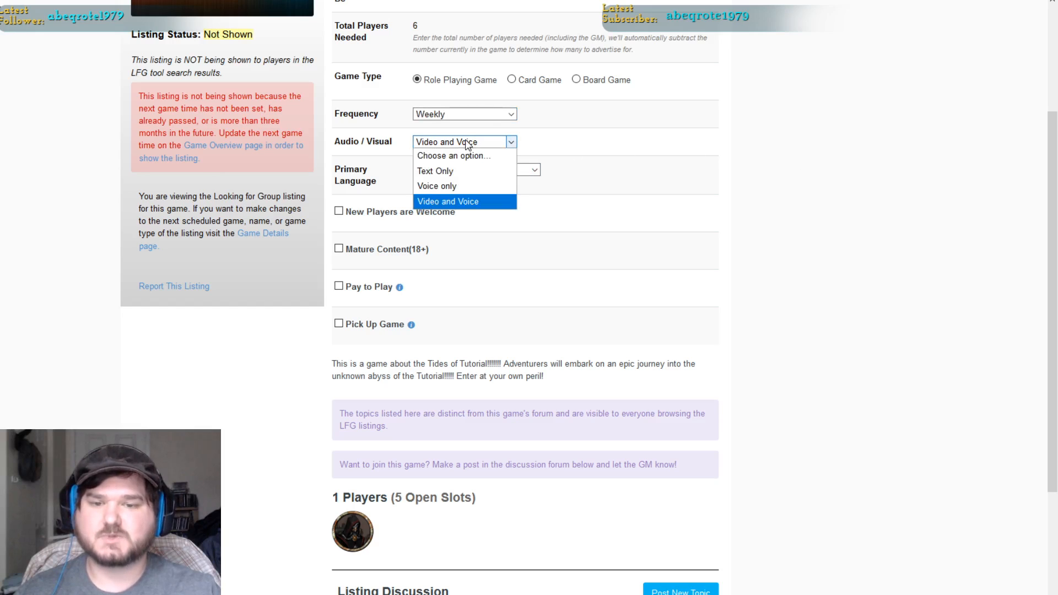
left_click(450, 202)
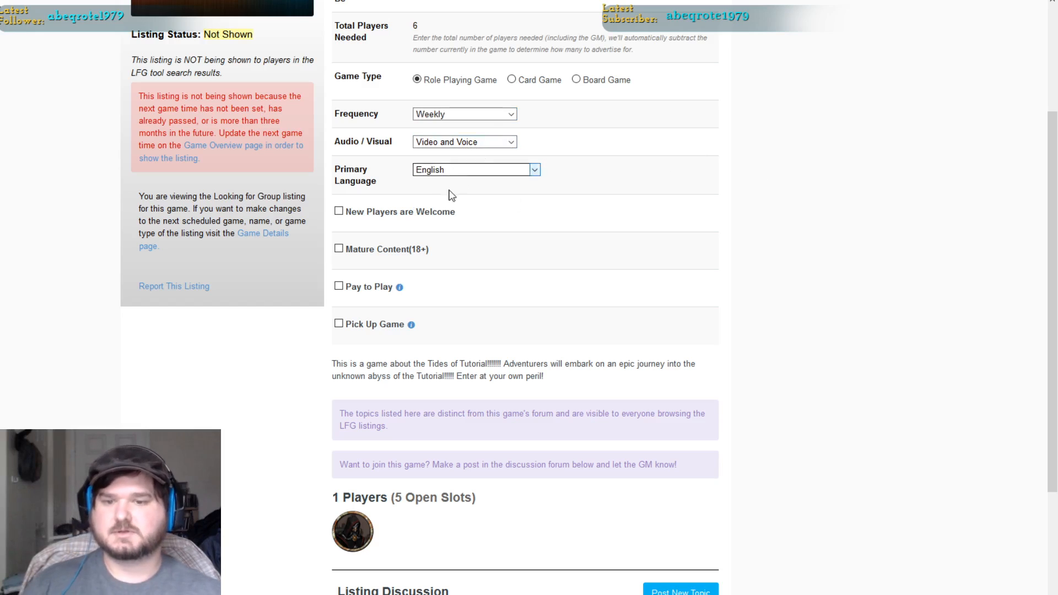
Try Other (Specify in Description) as the listing's primary language, and return it to English.
left_click(463, 171)
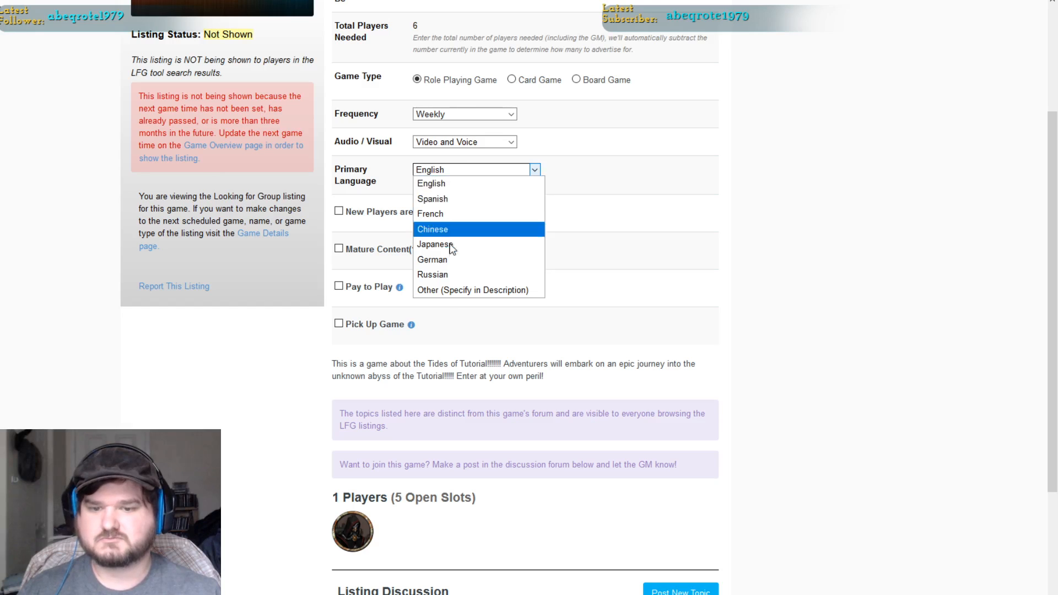
left_click(458, 291)
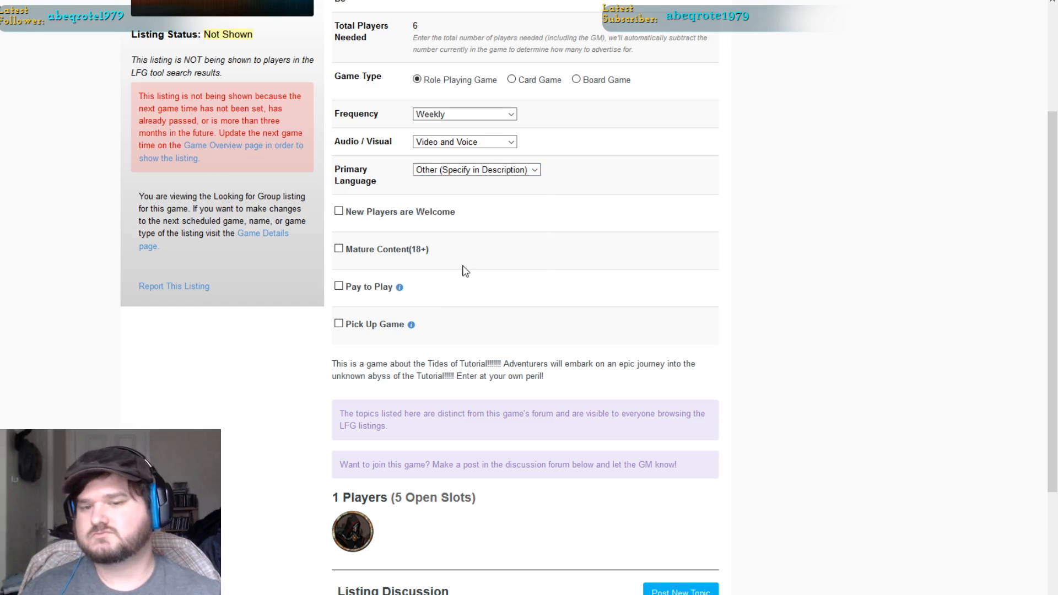
left_click(468, 171)
left_click(466, 185)
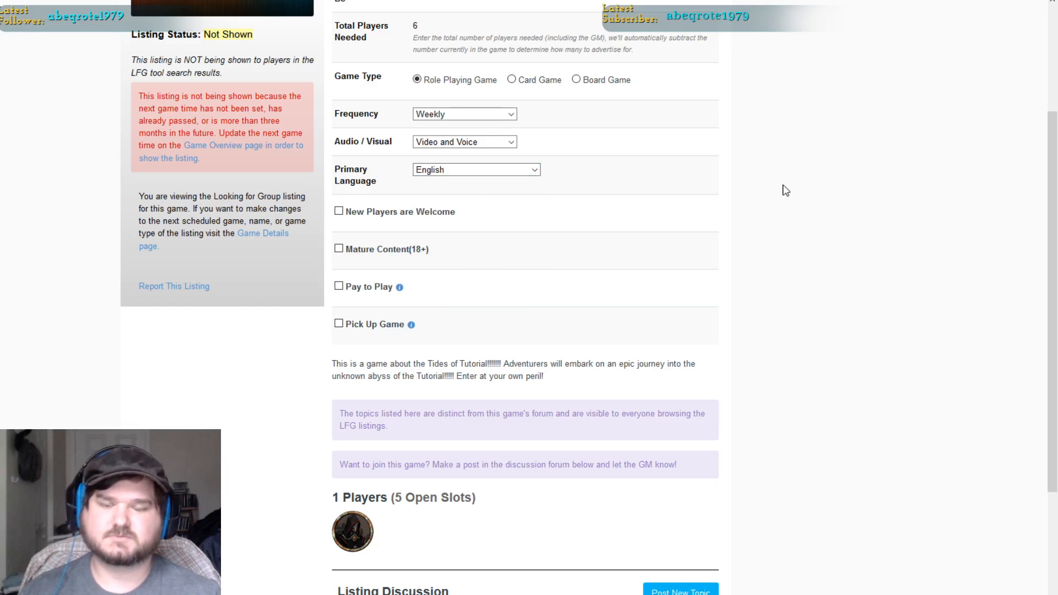
Mark the listing as welcoming new players and as containing mature content (18+).
scroll(472, 138, "down", 2)
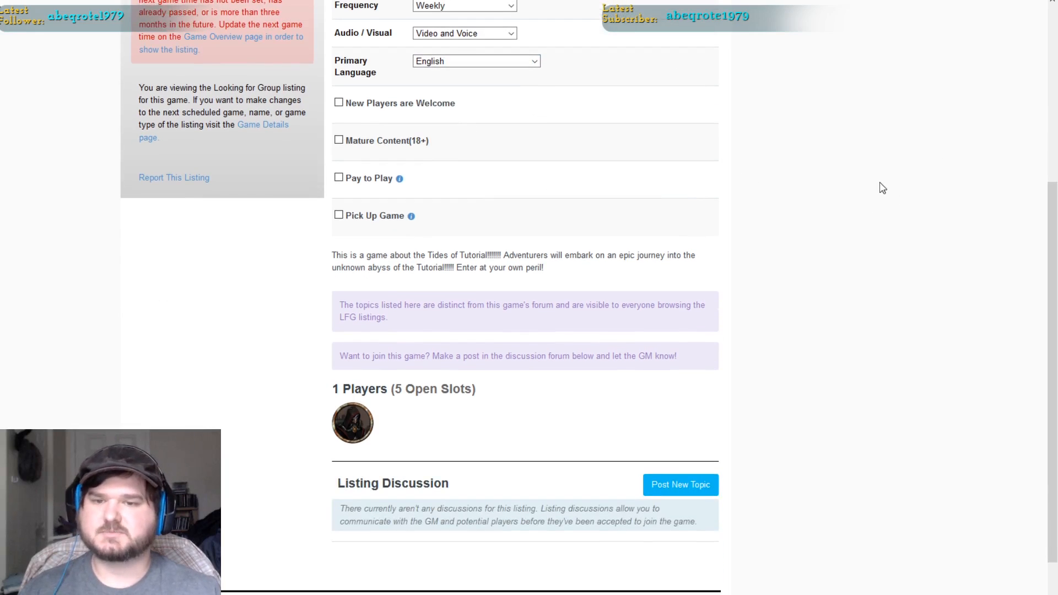
left_click(384, 108)
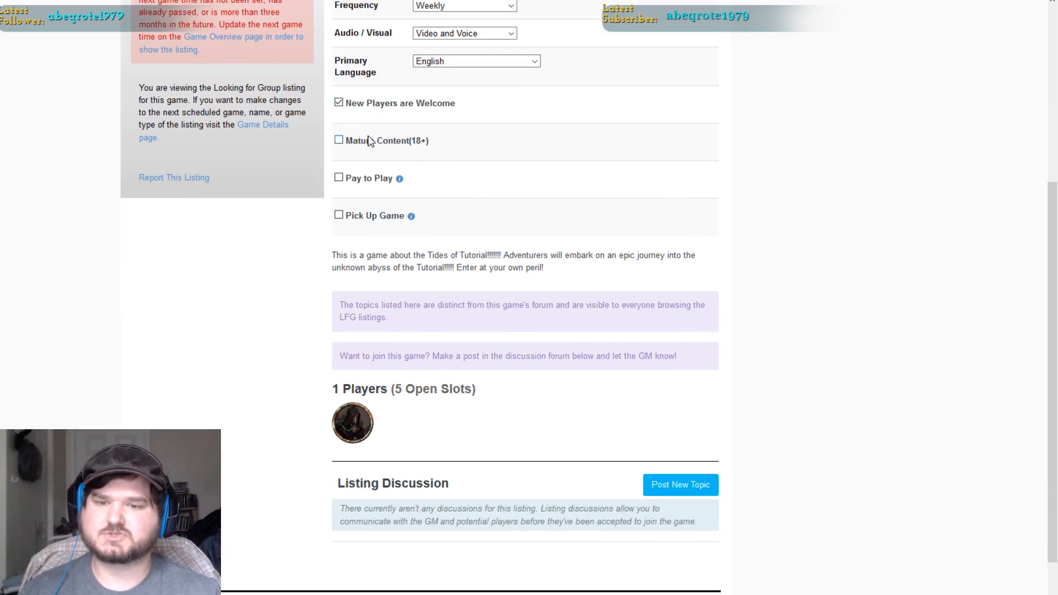
scroll(369, 141, "down", 1)
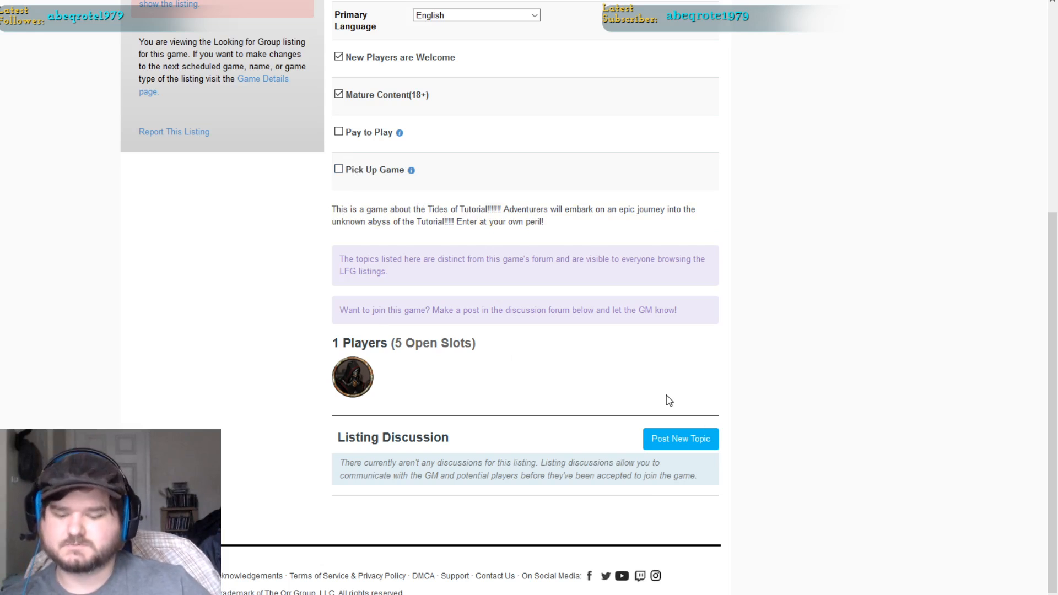
Add the lines "Starting Level" and "Race restrictions" below the listing's description, separated from it by a blank line.
scroll(659, 400, "up", 5)
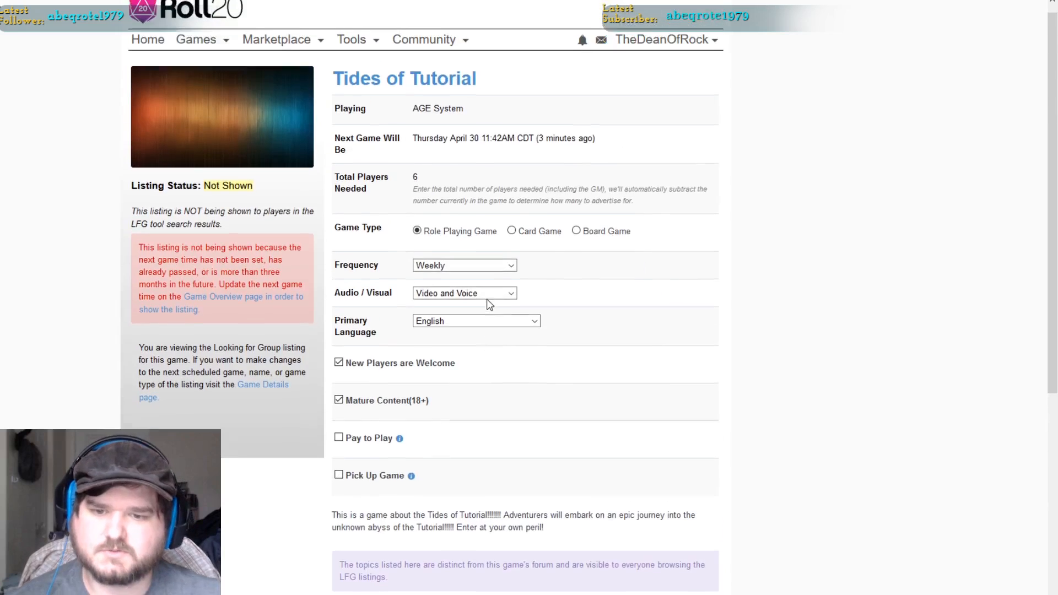
scroll(495, 358, "down", 3)
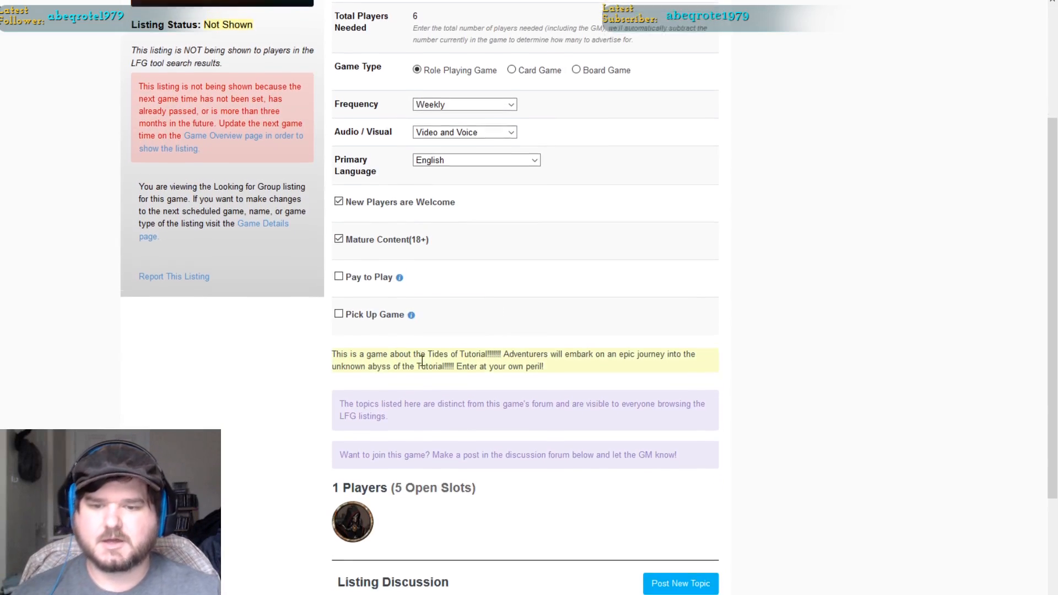
left_click(485, 320)
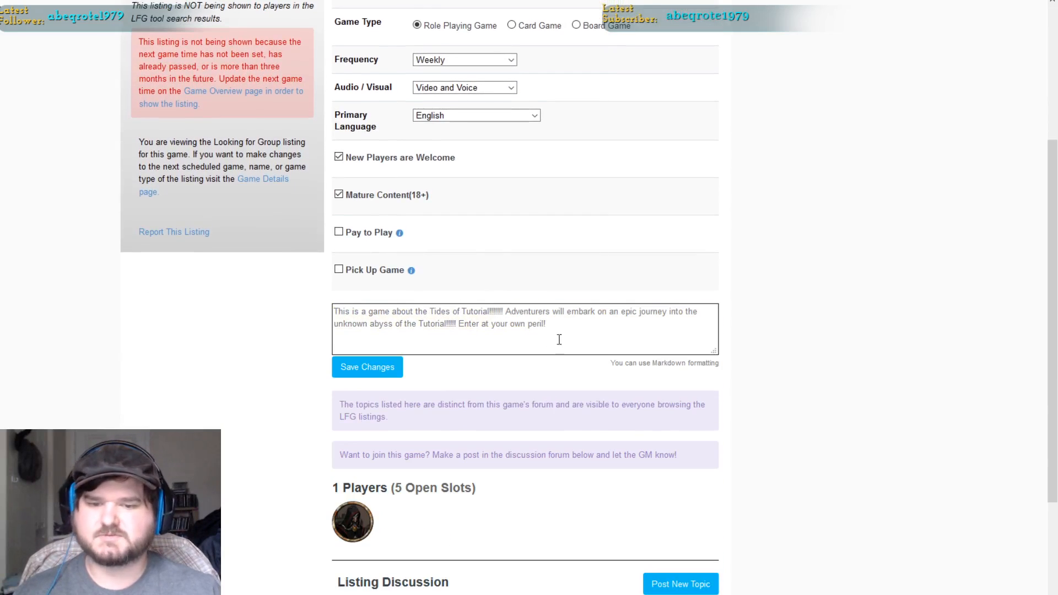
key("Return")
key("Return")
key("Return")
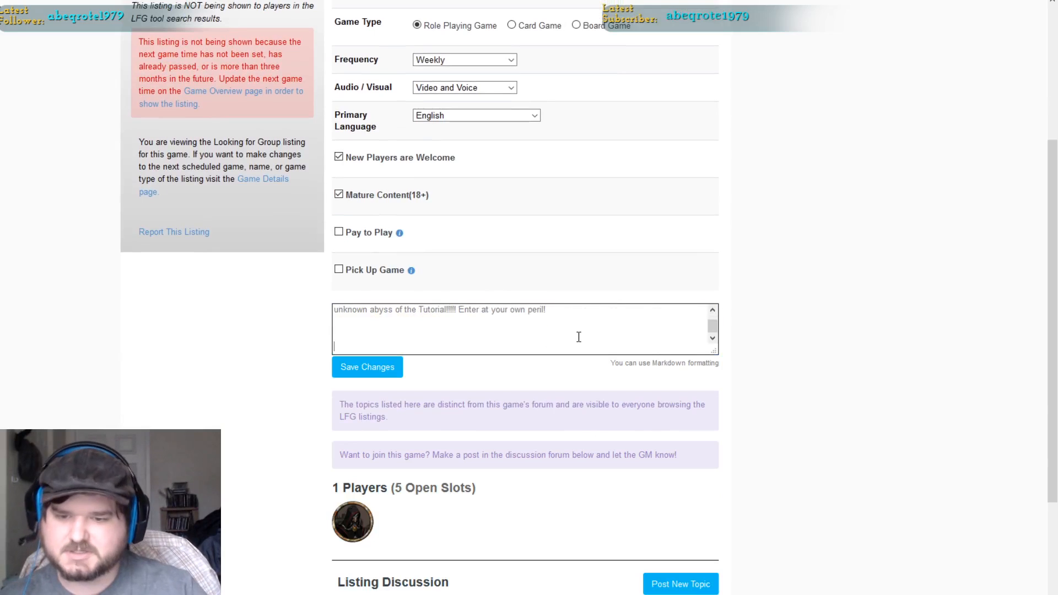
key("BackSpace")
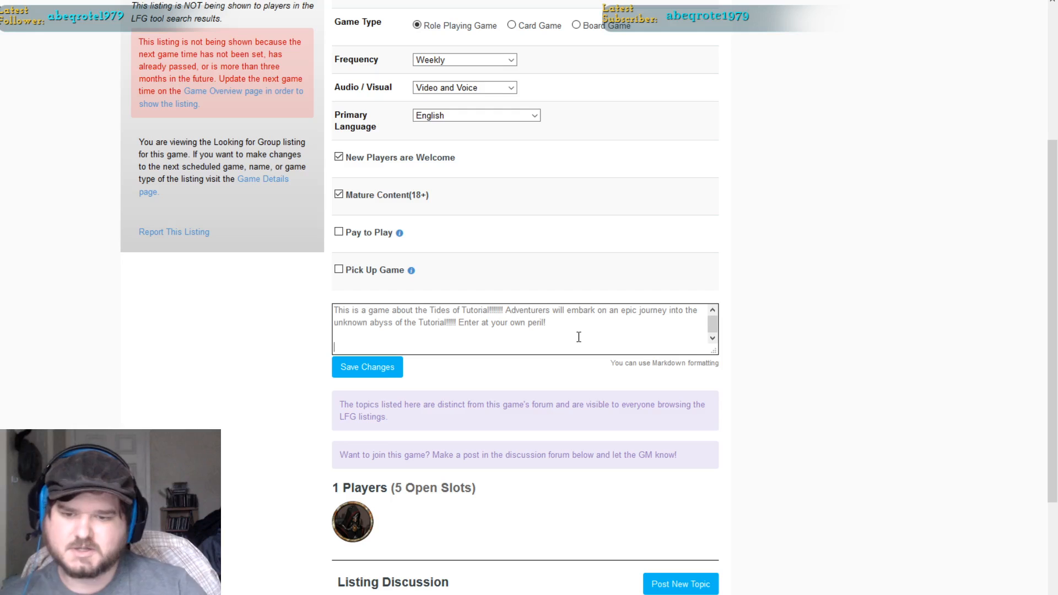
type("Starting ")
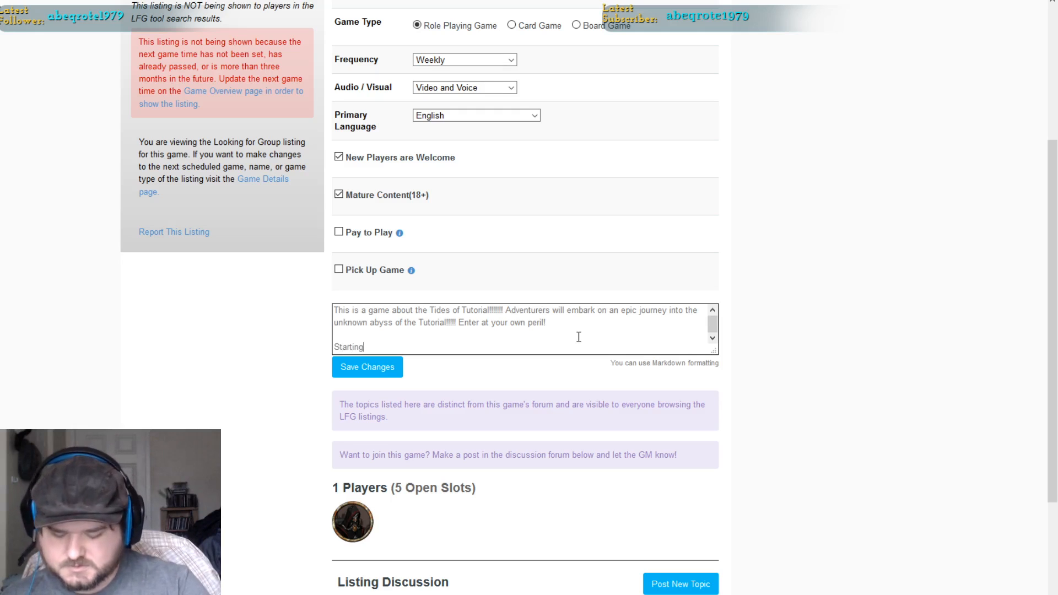
type("Level")
key("Return")
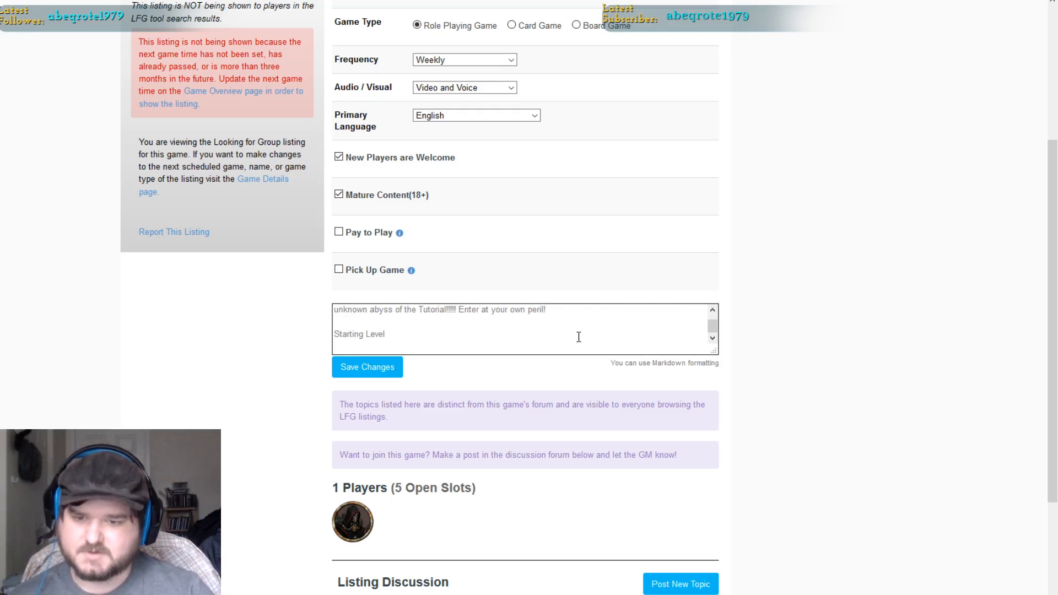
type("Race")
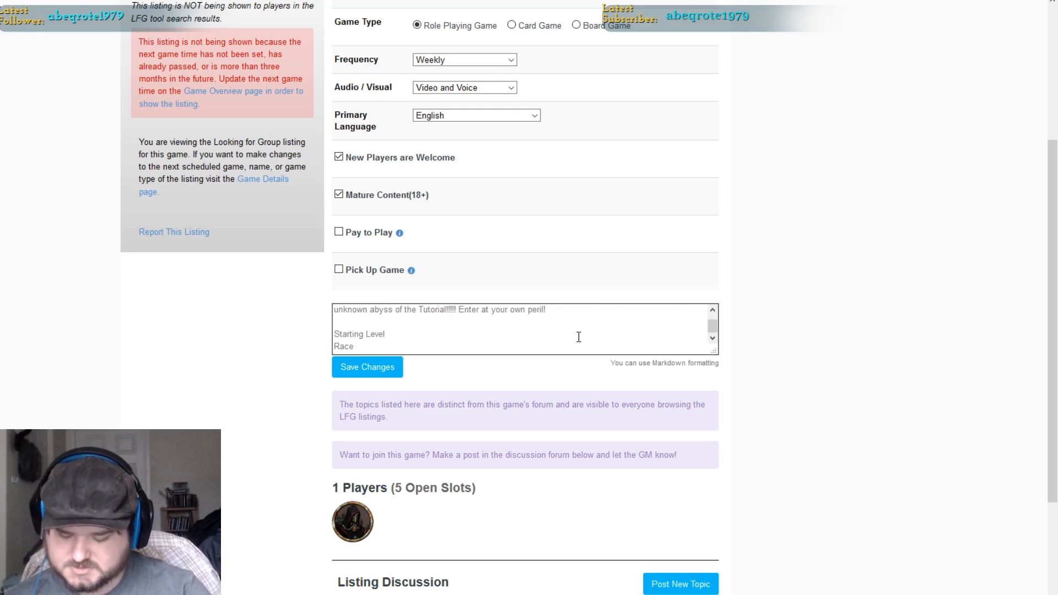
type(" restrict")
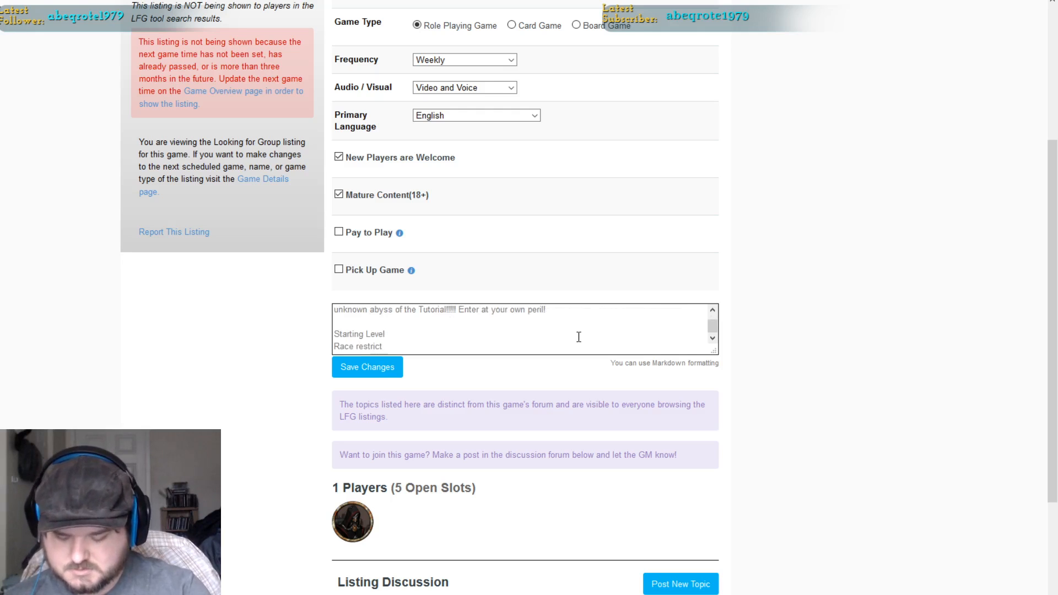
type("ions")
key("Return")
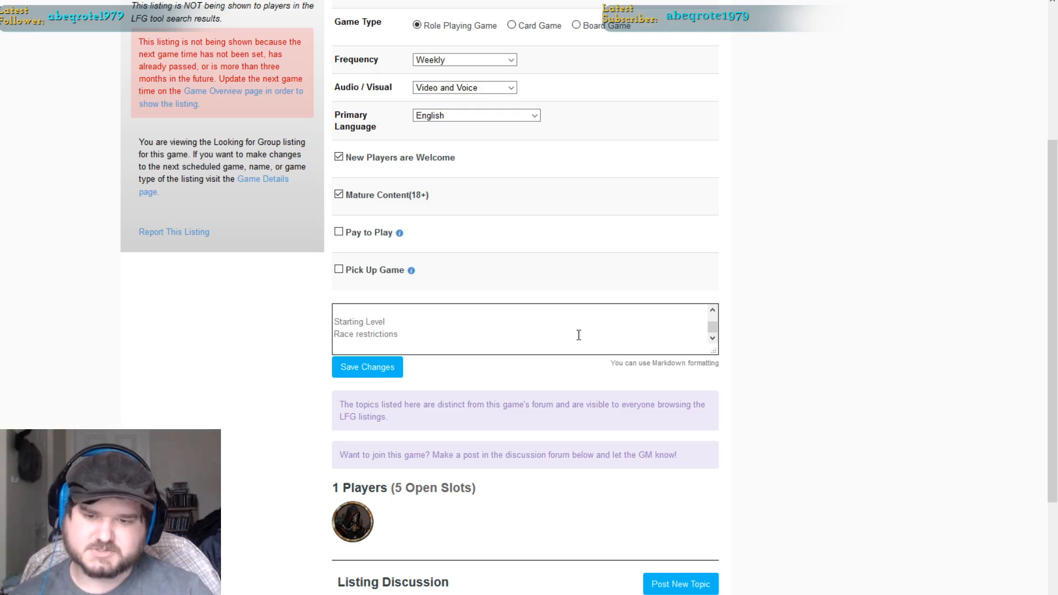
Add the line "Fill out application blah blah blah" to the end of the listing description and save the changes.
type("Fill ou")
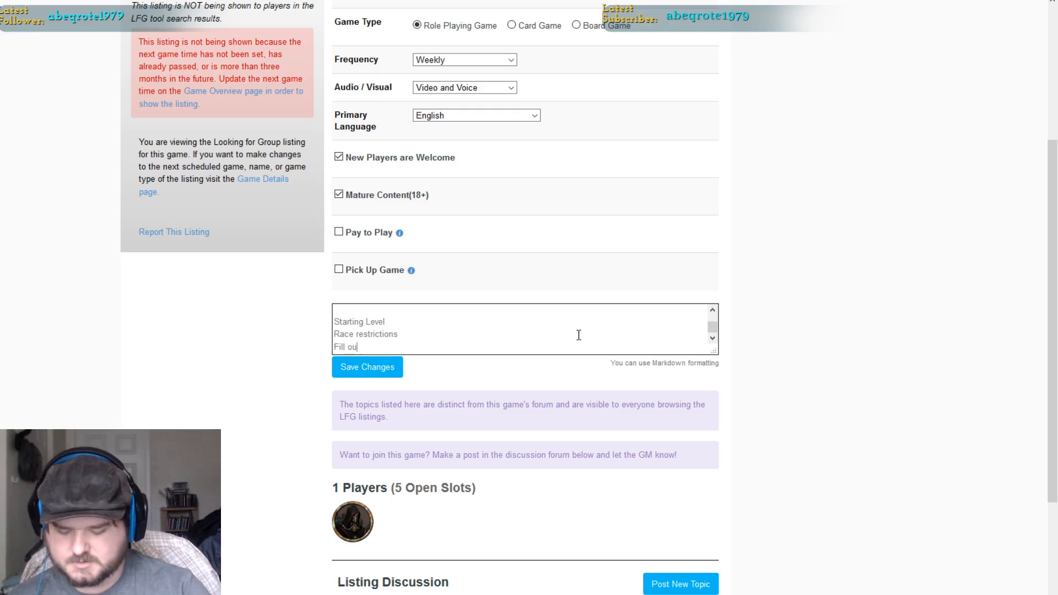
type("t applicatio")
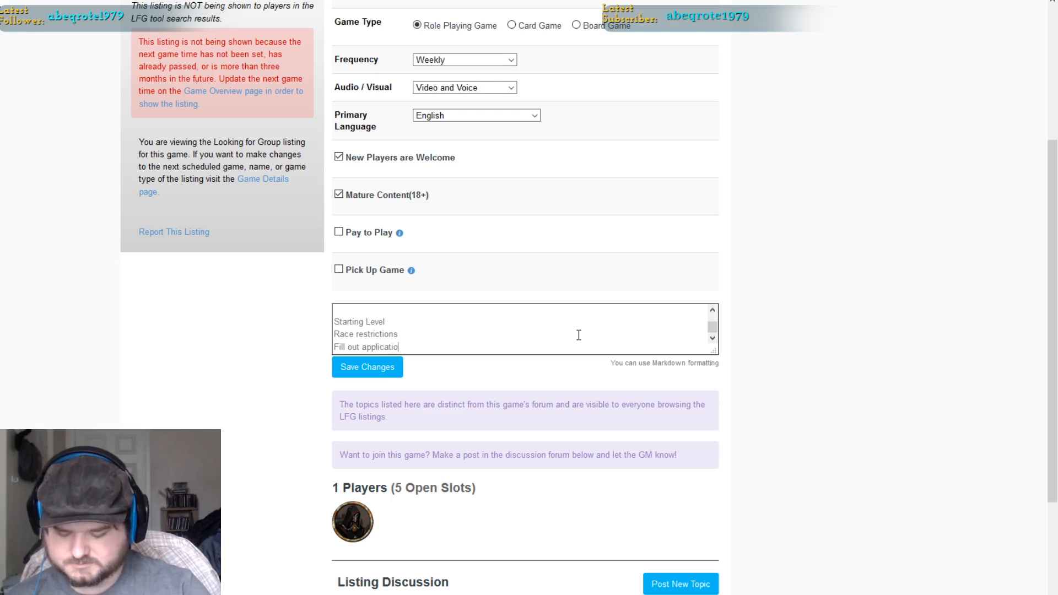
type("n b")
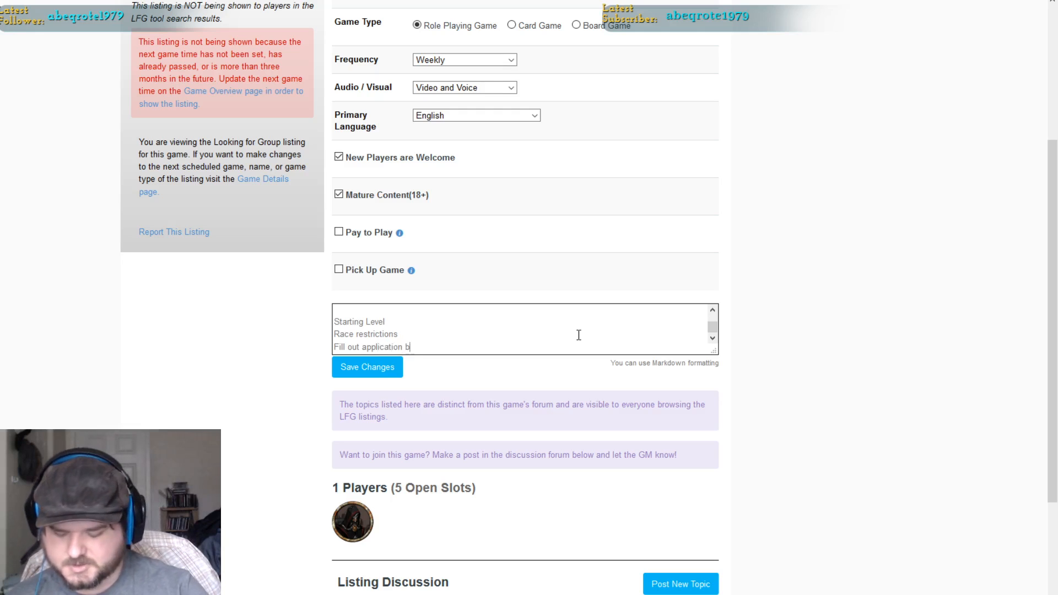
type("lah blah blah")
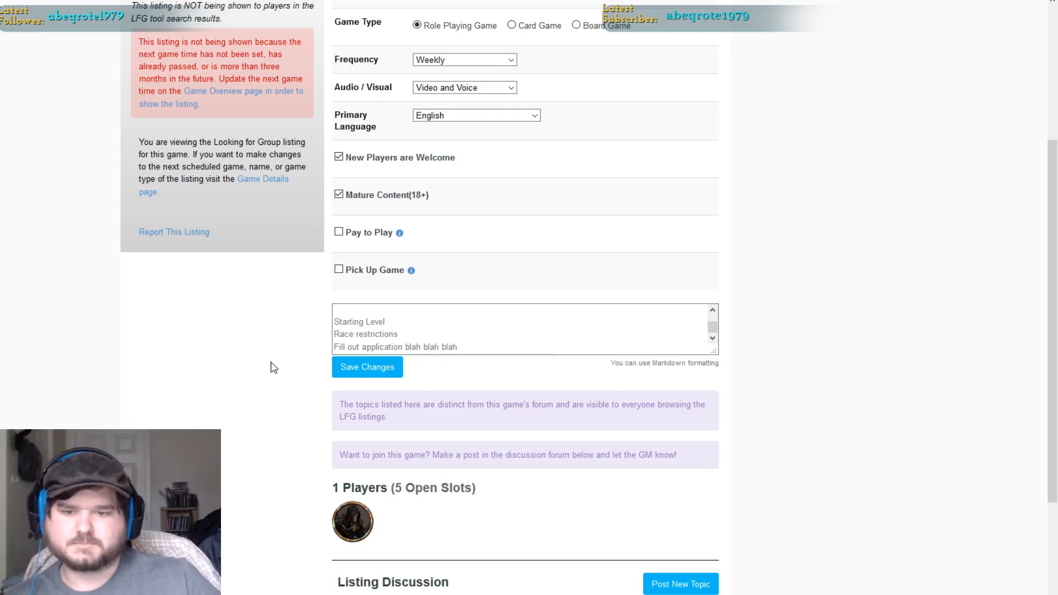
left_click(338, 371)
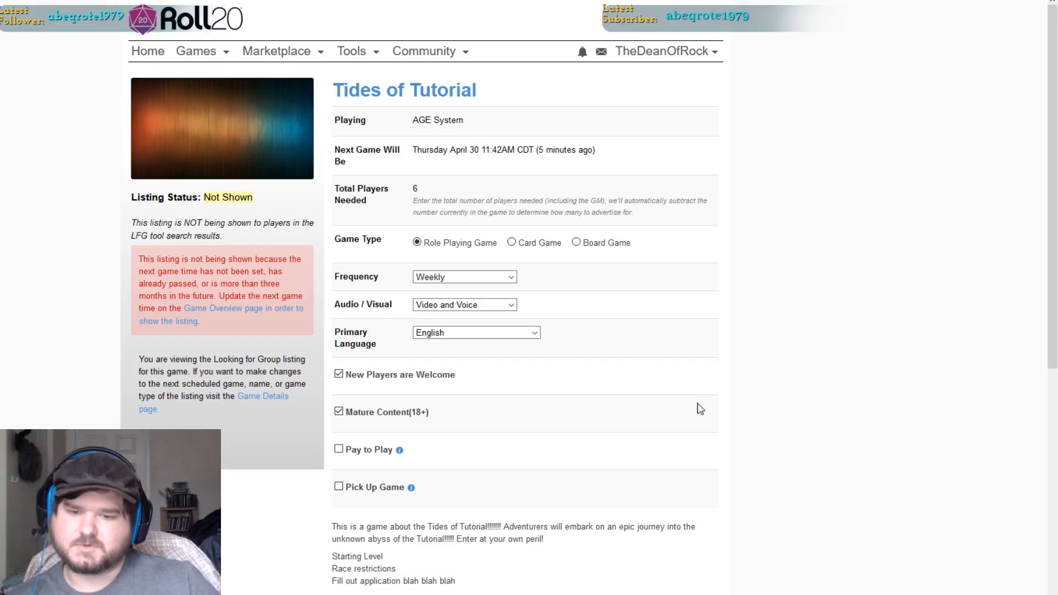
Start a new topic in the listing's discussion and title it "Apply Here!".
scroll(700, 410, "down", 5)
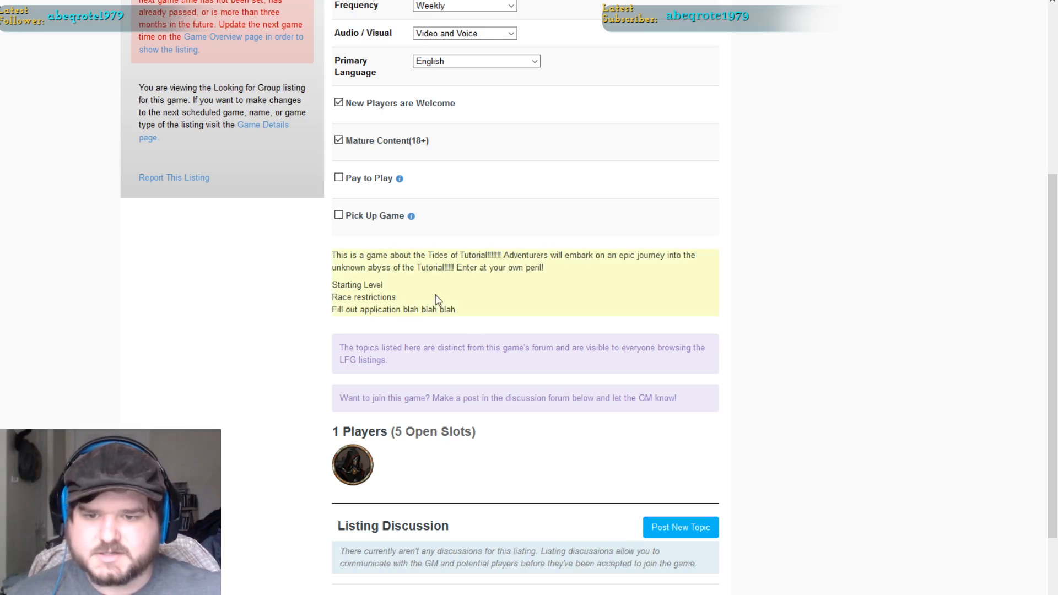
scroll(450, 284, "down", 3)
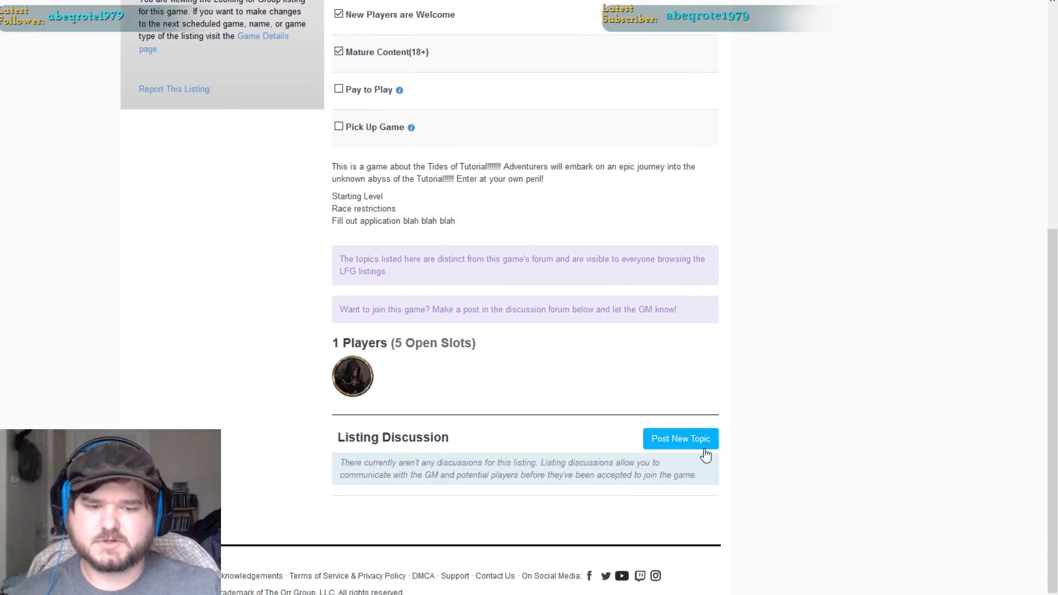
left_click(703, 452)
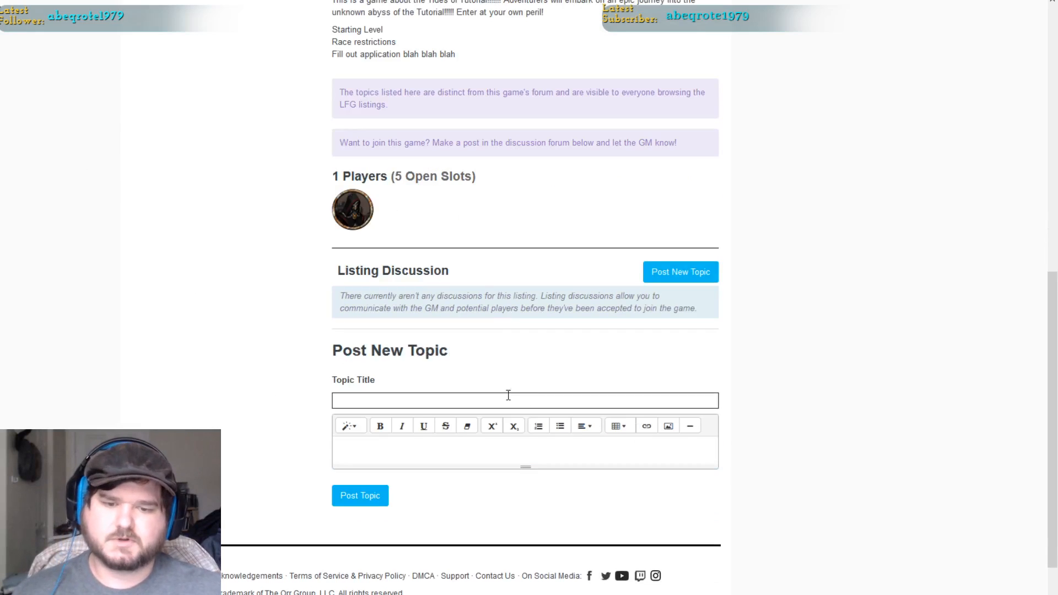
left_click(417, 405)
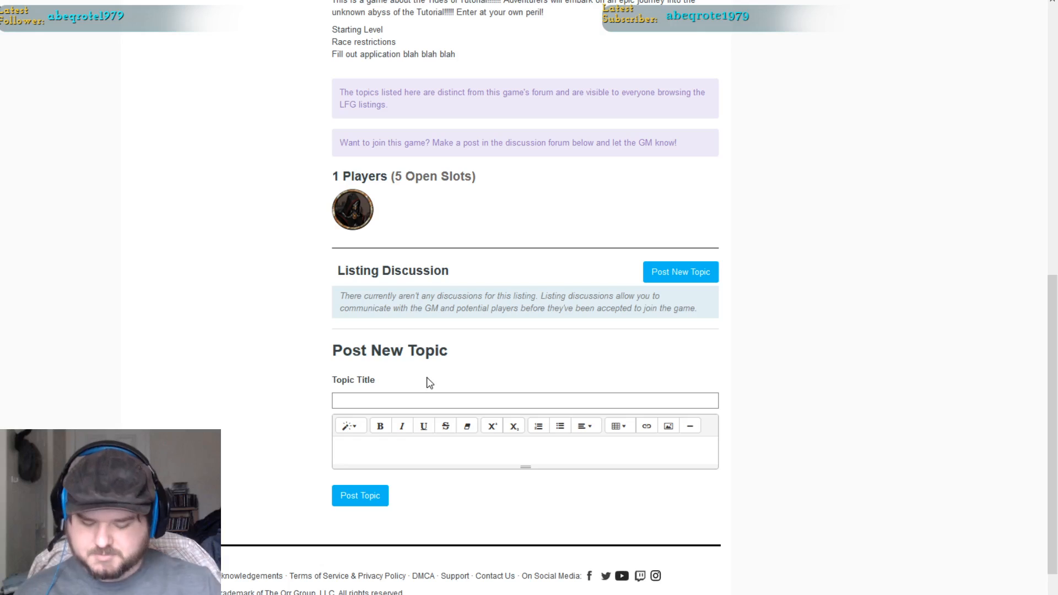
type("Apply H")
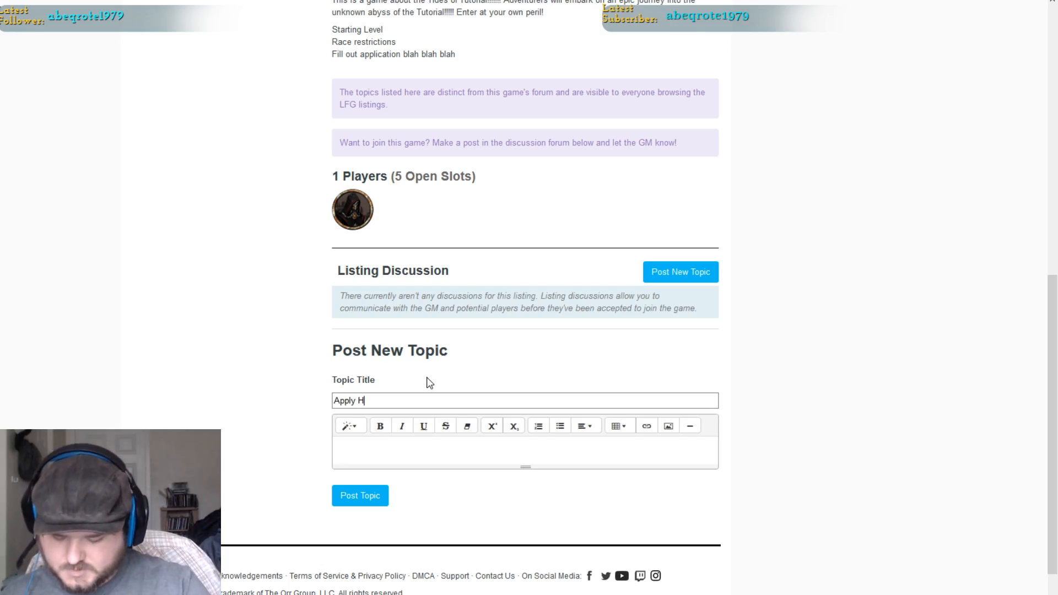
type("ere!")
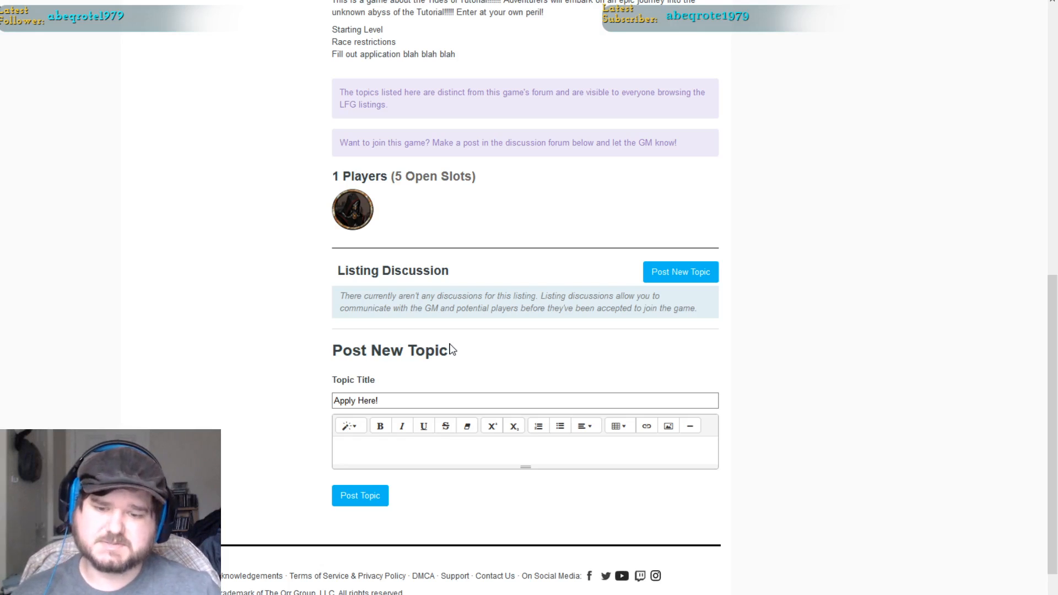
Fill the topic's message with a sample application covering player name, age, timezone, DnD/Tabletop experience, playstyle and character concept.
left_click(415, 461)
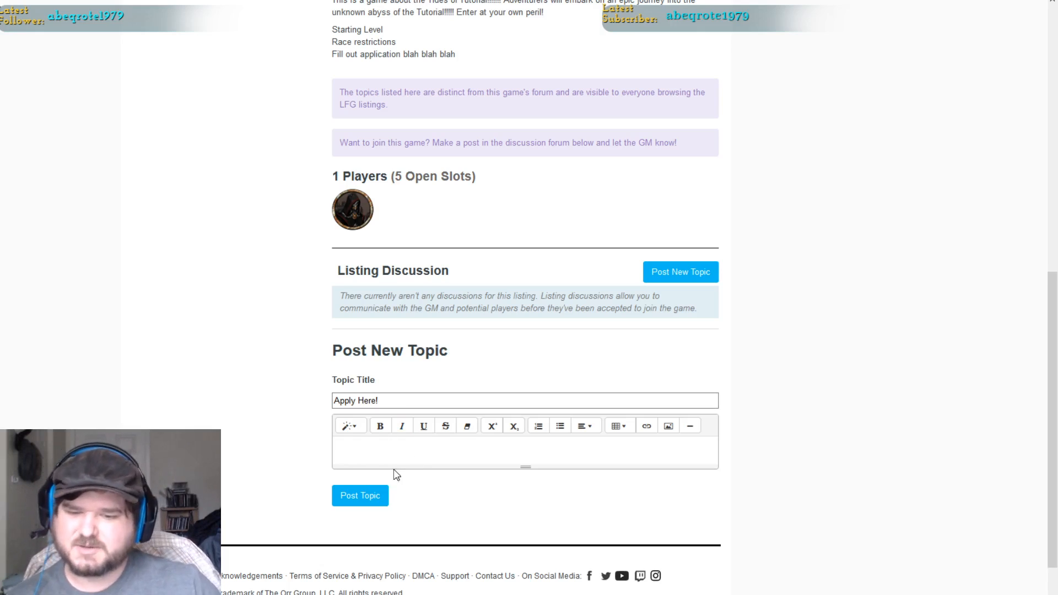
left_click(485, 405)
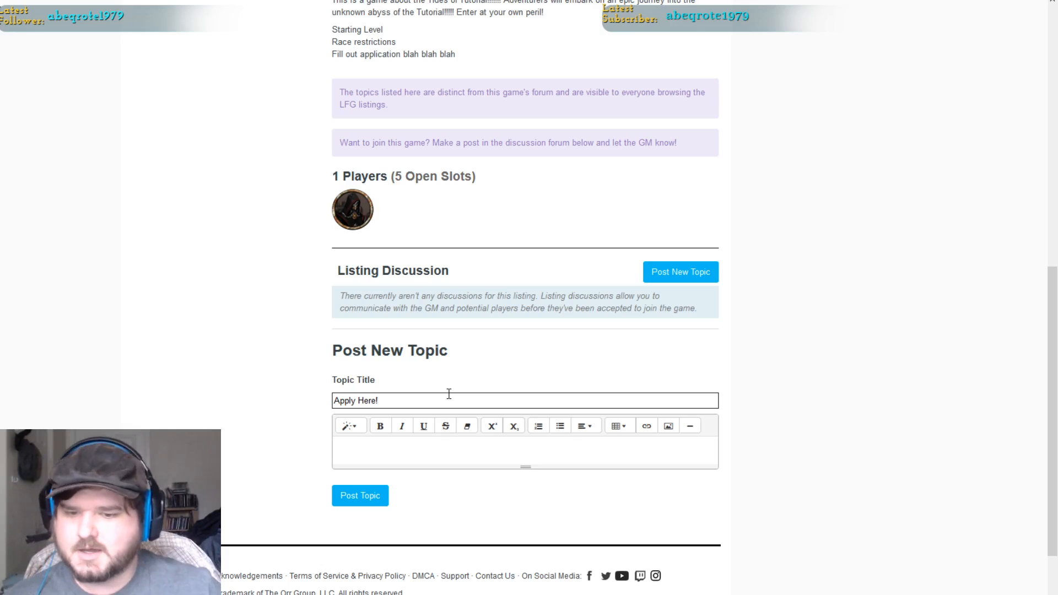
left_click(390, 456)
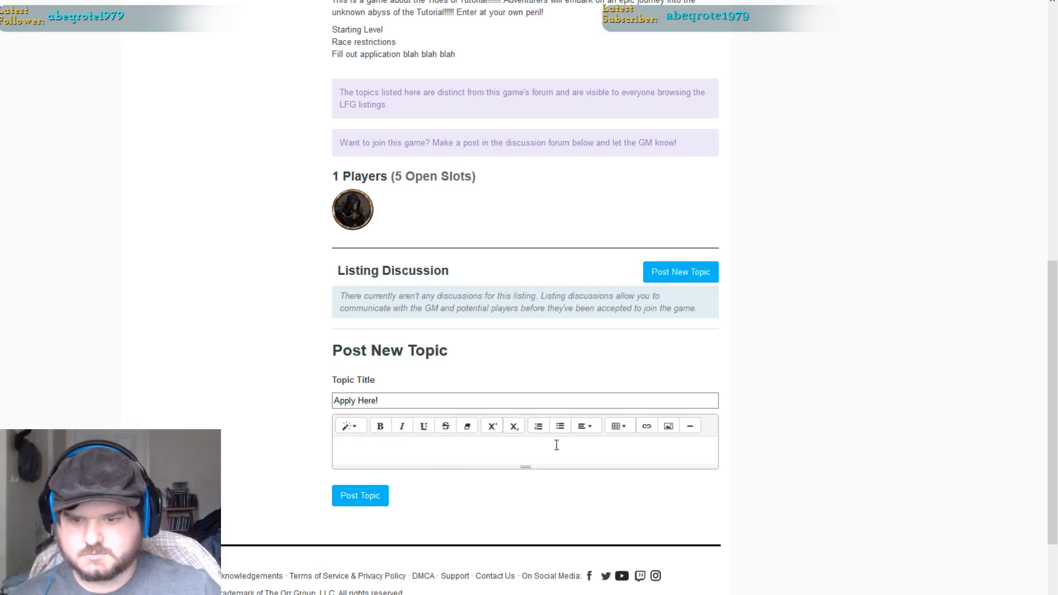
left_click(536, 441)
type("Player Name: Dean Age: 32 Timezone: Eastern DnD/Tabletop Experience: I've been gaming for the better part of a decade, the last few years almost exclusively DnD 5E with some Dark Heresy and Pathfinder sprinkled in here and there. I mostly DM so the opportunity to be a player and focus only on one character is a very welcomed change. Playstyle: I prefer a good balance of Roleplay and Combat. I don't like having one without the other in either direction. Also, give me all the puzzles! Character Concept: I have several that I've been toying with so I'm pretty flexible. Just depends on if I decide to go Edgelord or goofy sidekick.")
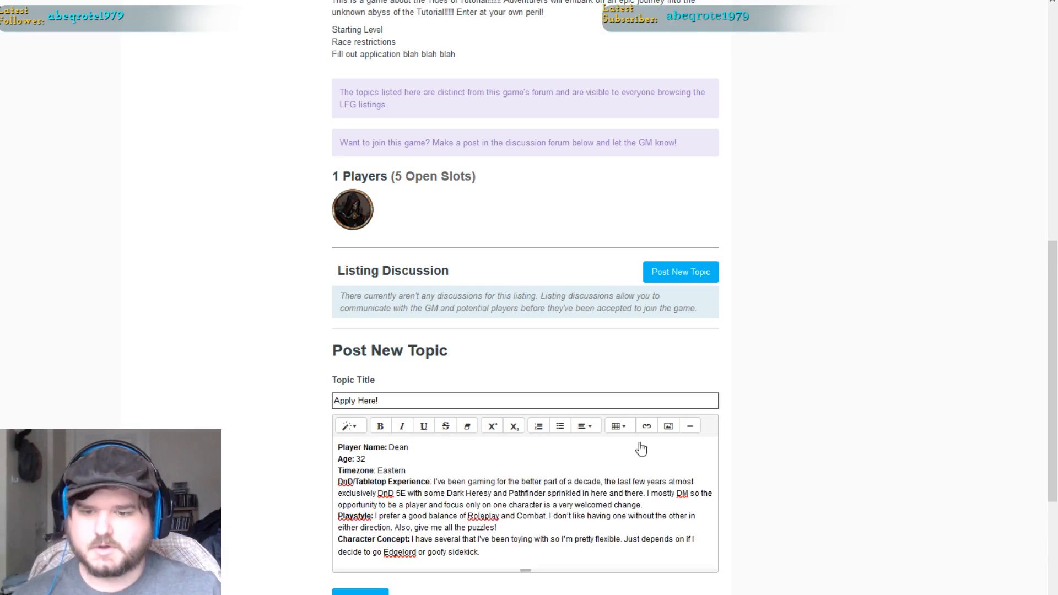
scroll(510, 456, "down", 3)
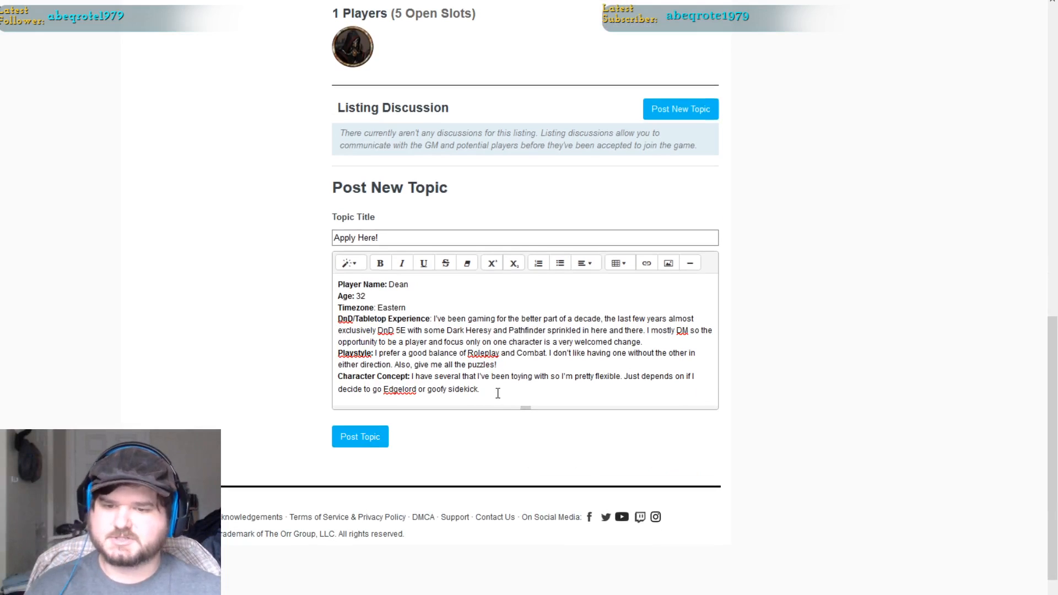
Review the sample application's entries, from age and timezone through tabletop experience and playstyle to character concept.
left_click(388, 296)
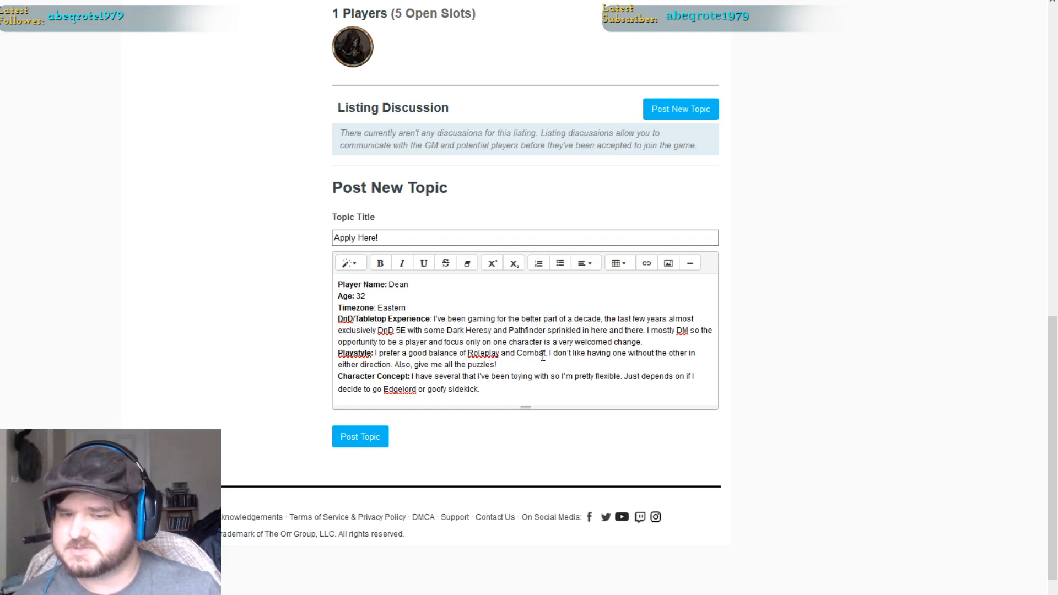
left_click(527, 376)
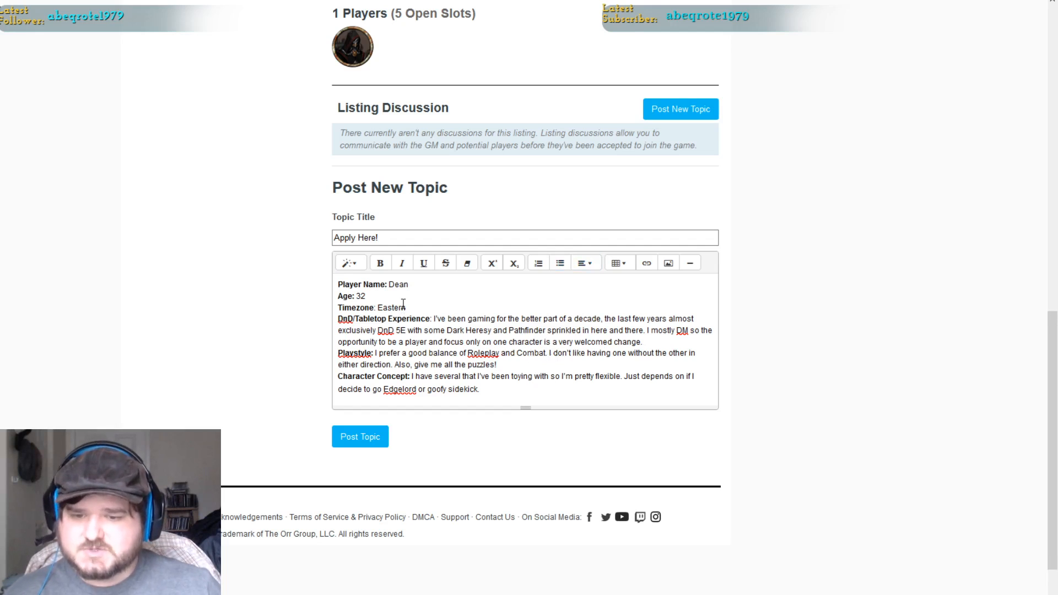
left_click(425, 319)
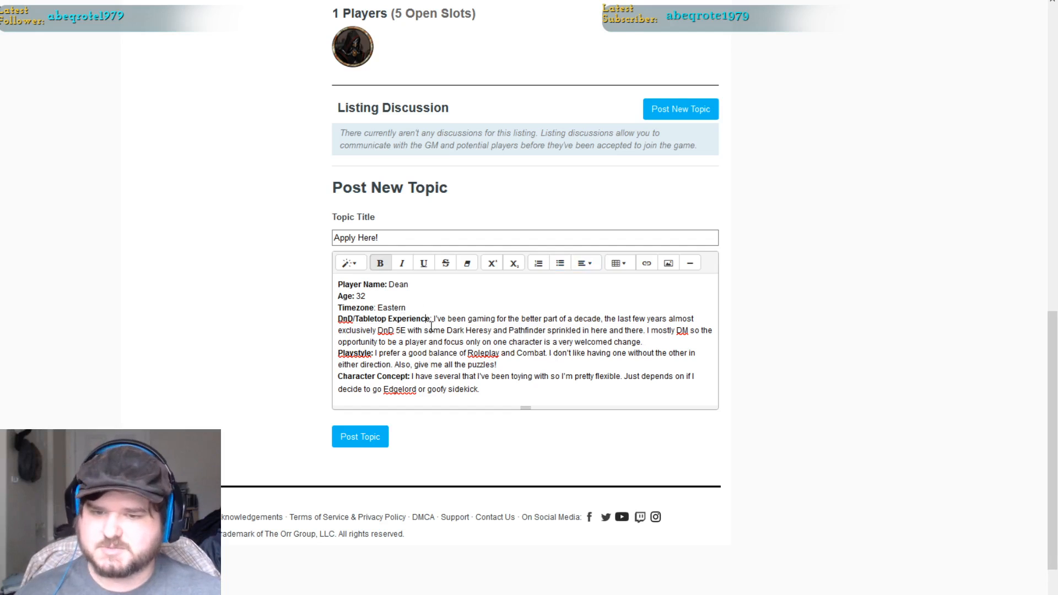
left_click(451, 329)
left_click(516, 329)
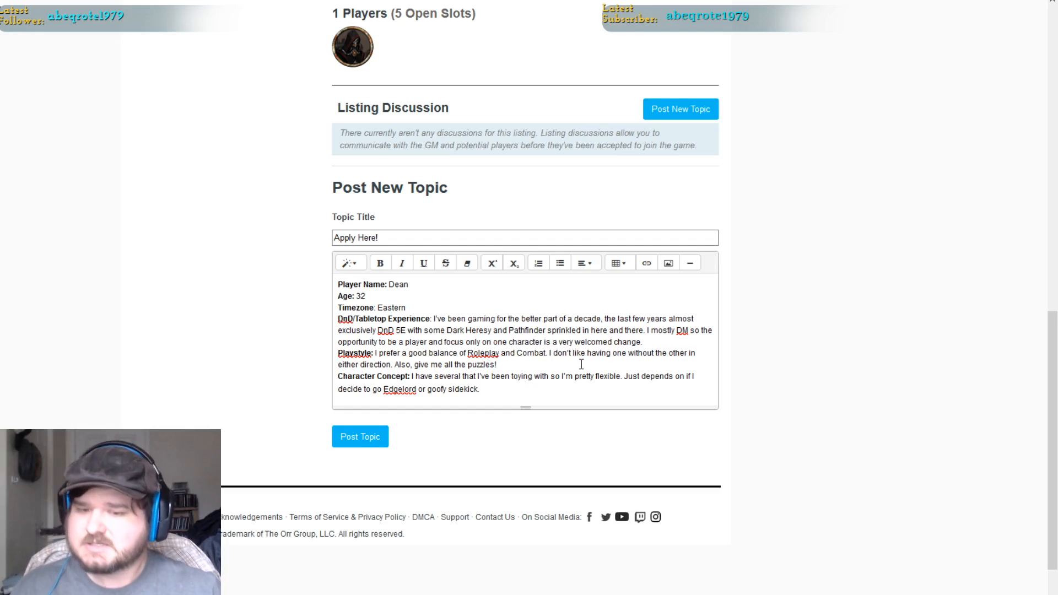
triple_click(561, 365)
left_click(574, 342)
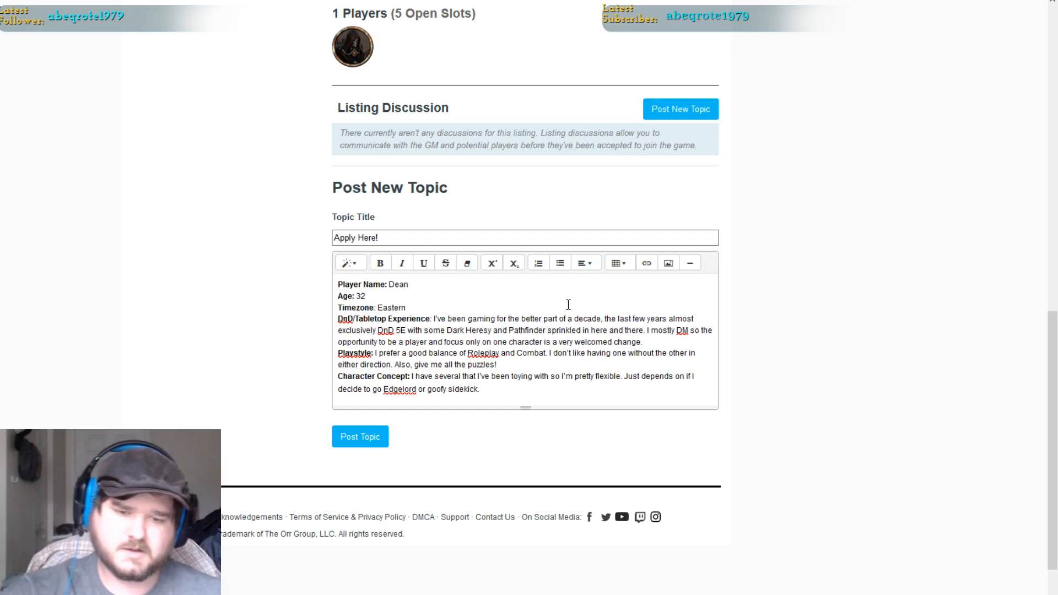
left_click_drag(506, 376, 503, 376)
left_click(517, 367)
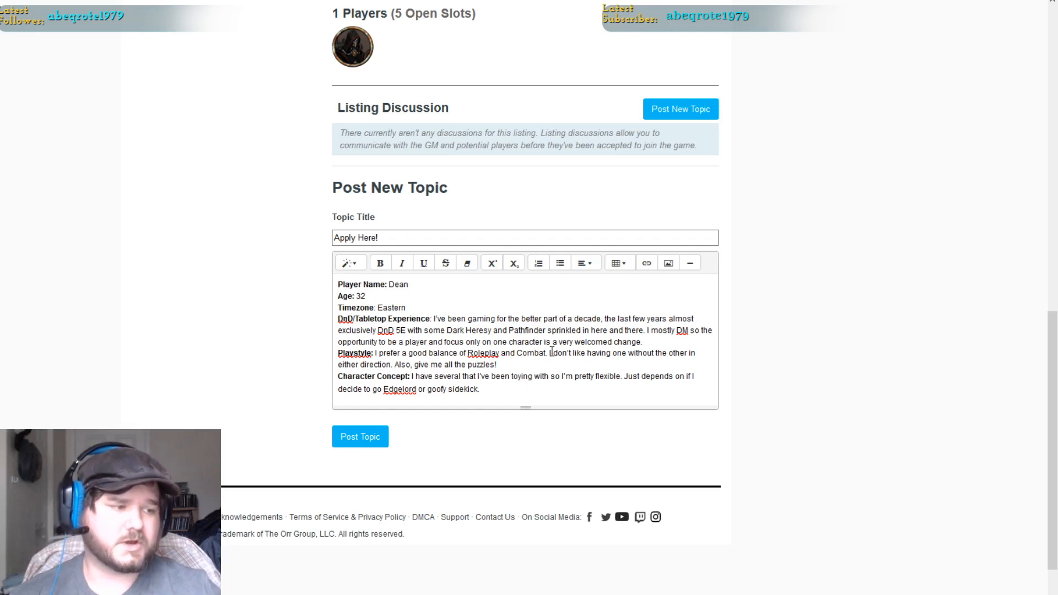
left_click(491, 389)
scroll(491, 388, "down", 1)
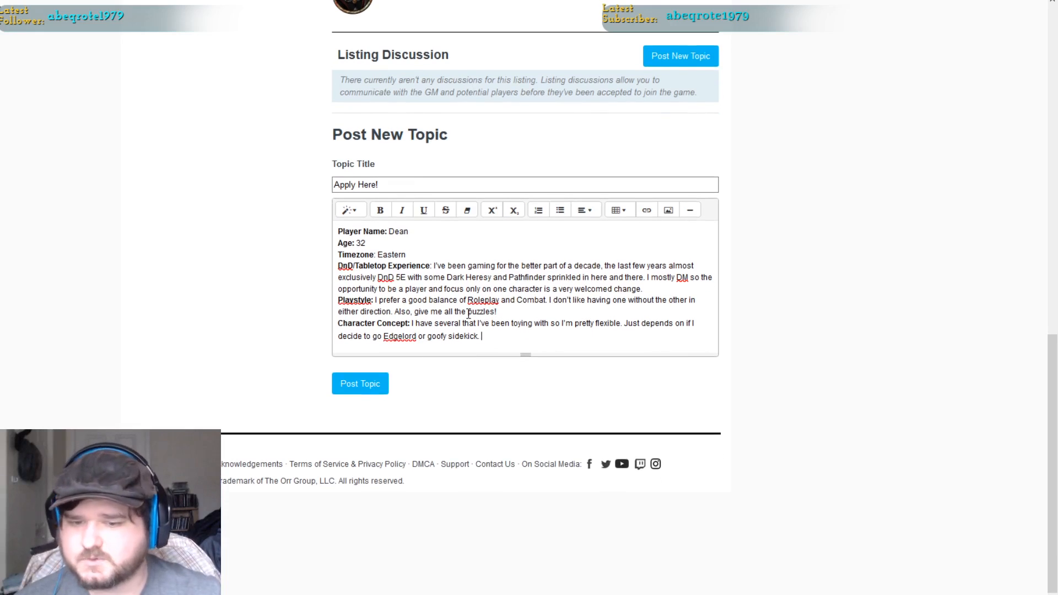
key("ctrl+a")
triple_click(513, 338)
triple_click(513, 339)
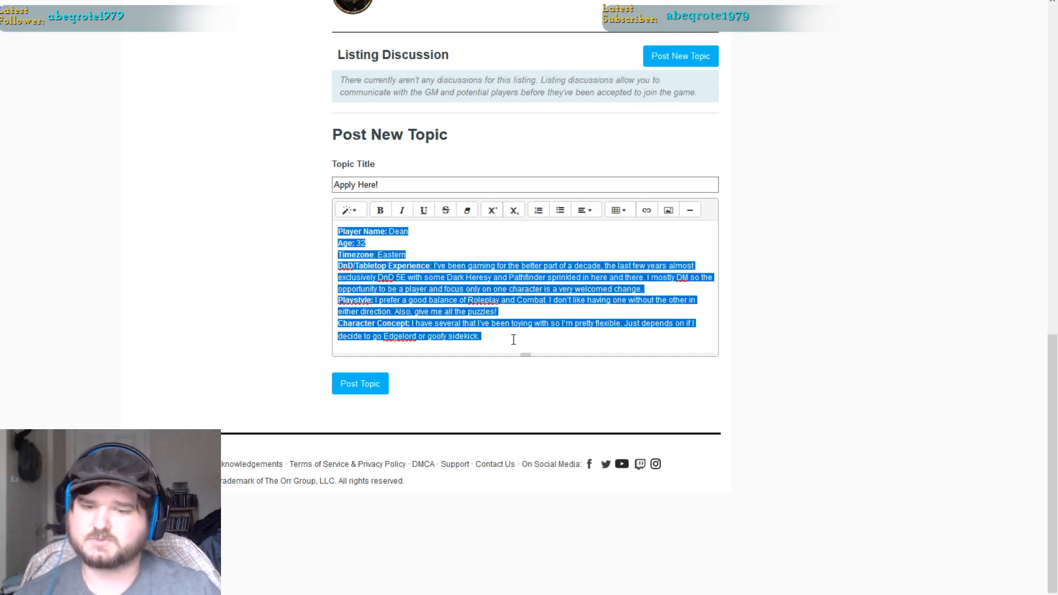
left_click(570, 324)
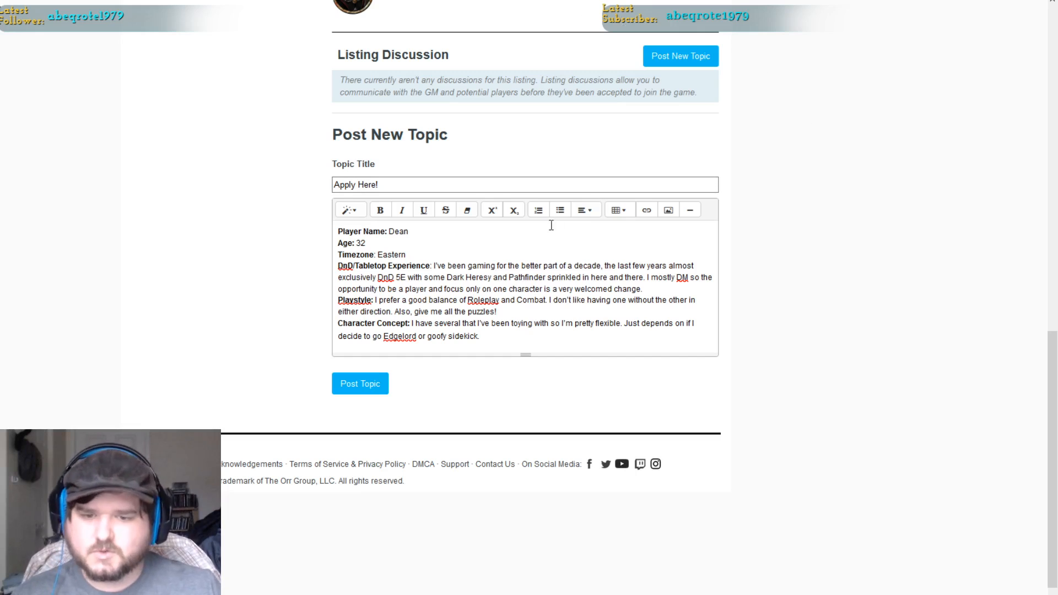
left_click(503, 310)
left_click_drag(502, 311, 325, 220)
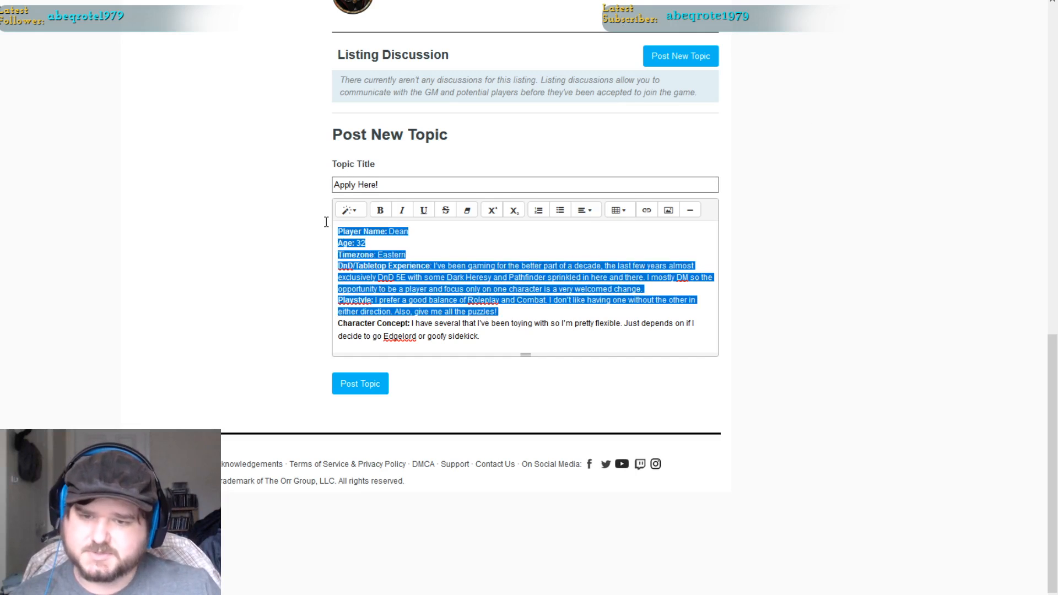
left_click(775, 357)
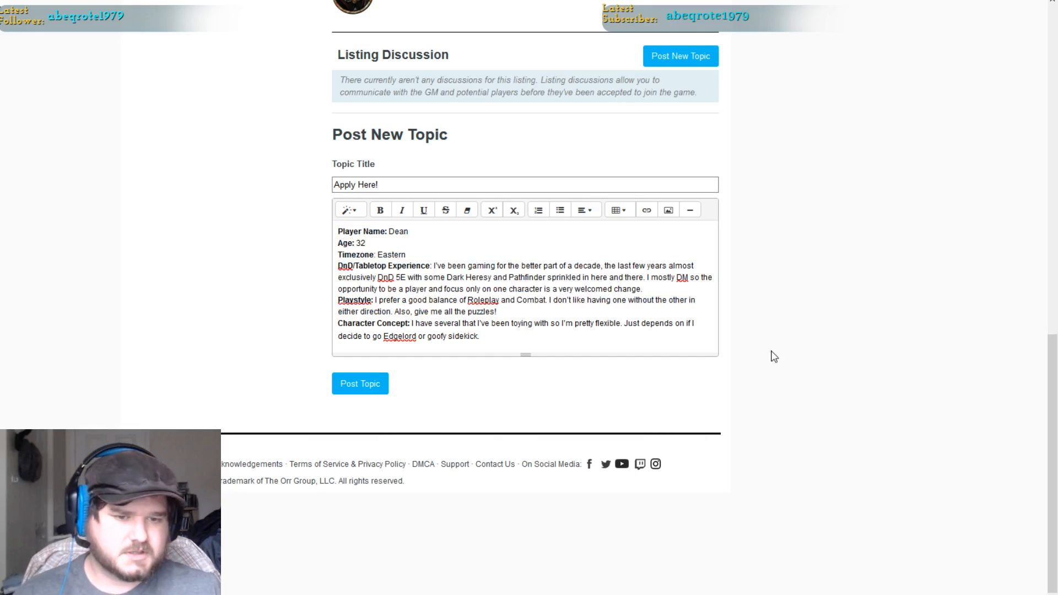
Post the "Apply Here!" topic and return through the listing to the Tides of Tutorial game page.
left_click(348, 384)
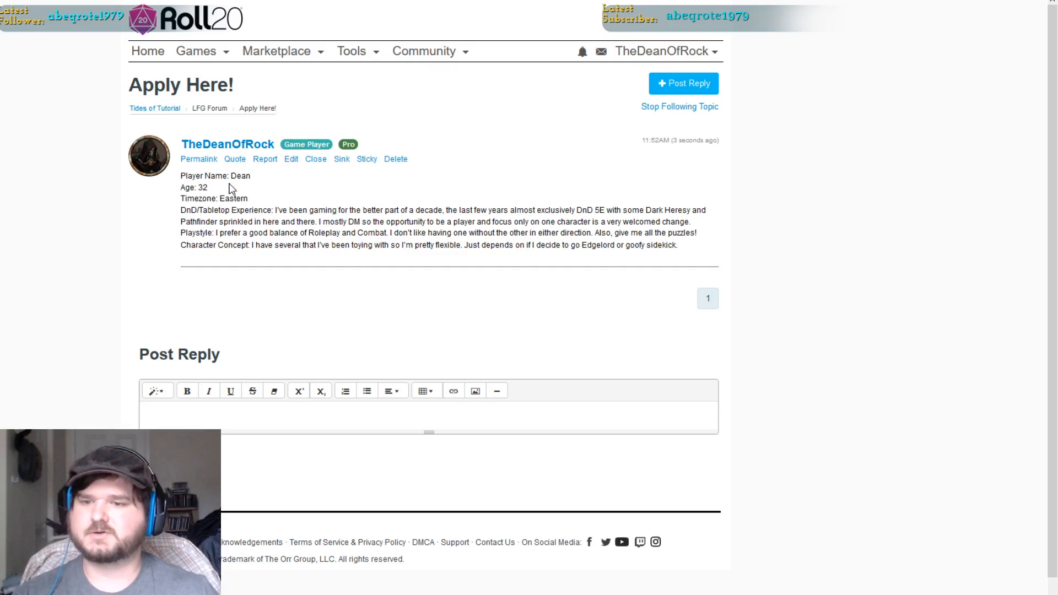
left_click(167, 112)
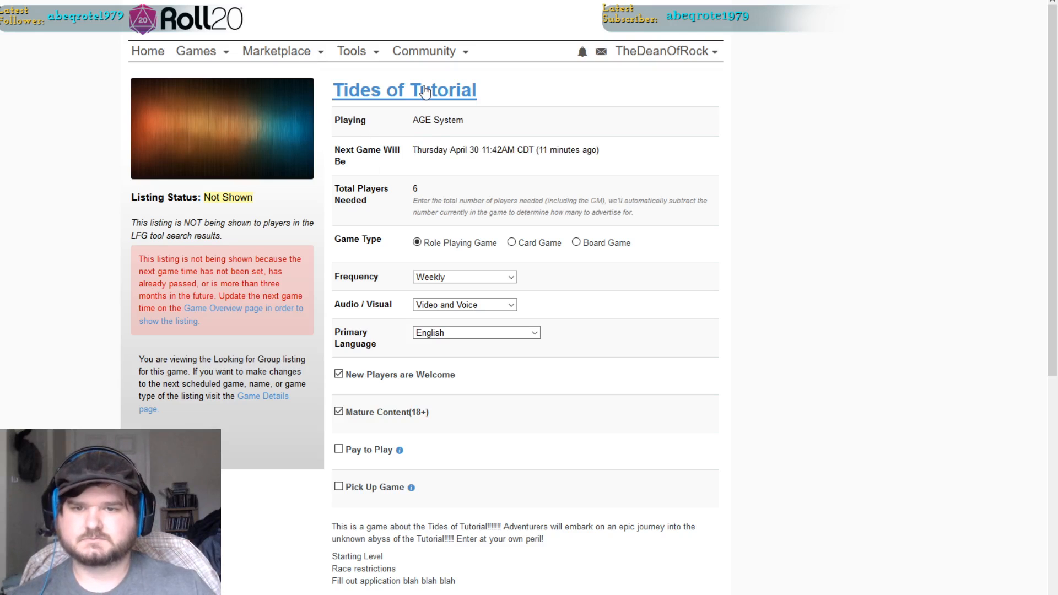
left_click(425, 91)
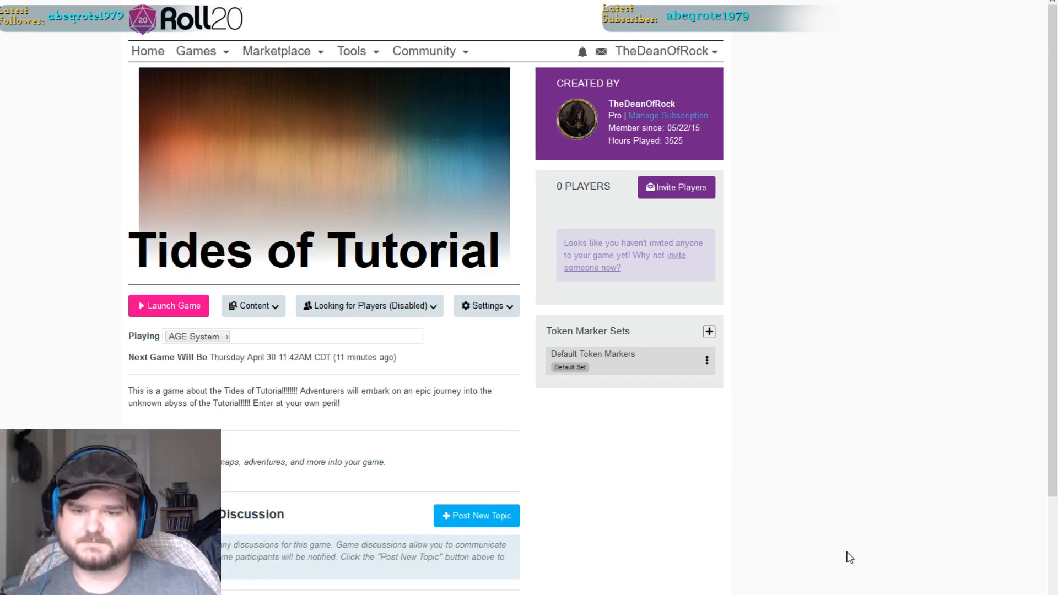
scroll(837, 419, "down", 2)
scroll(838, 417, "up", 2)
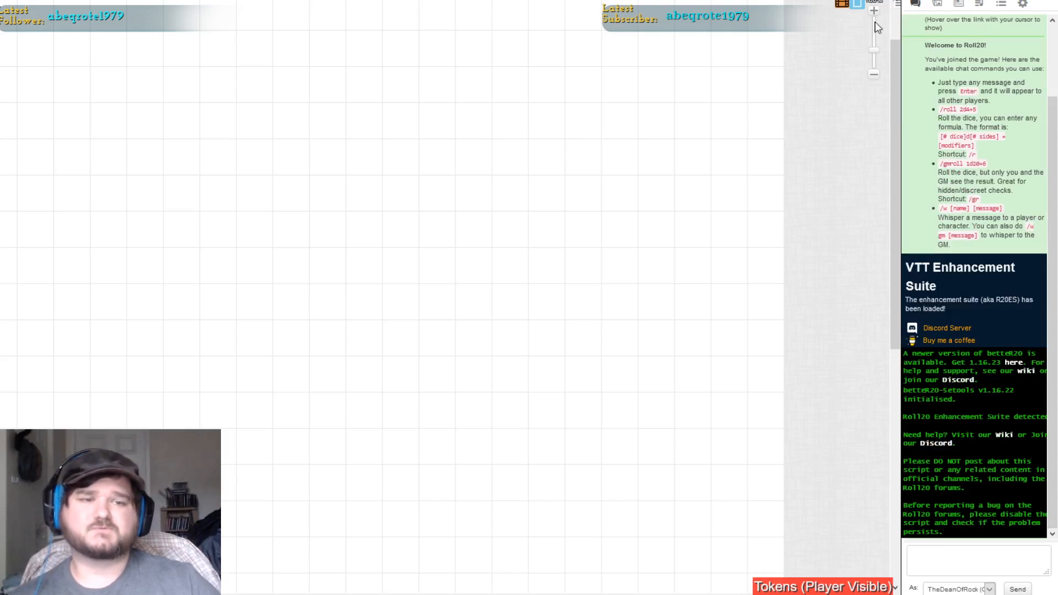
Open the journal in the launched game and examine its Import Character section.
left_click(961, 4)
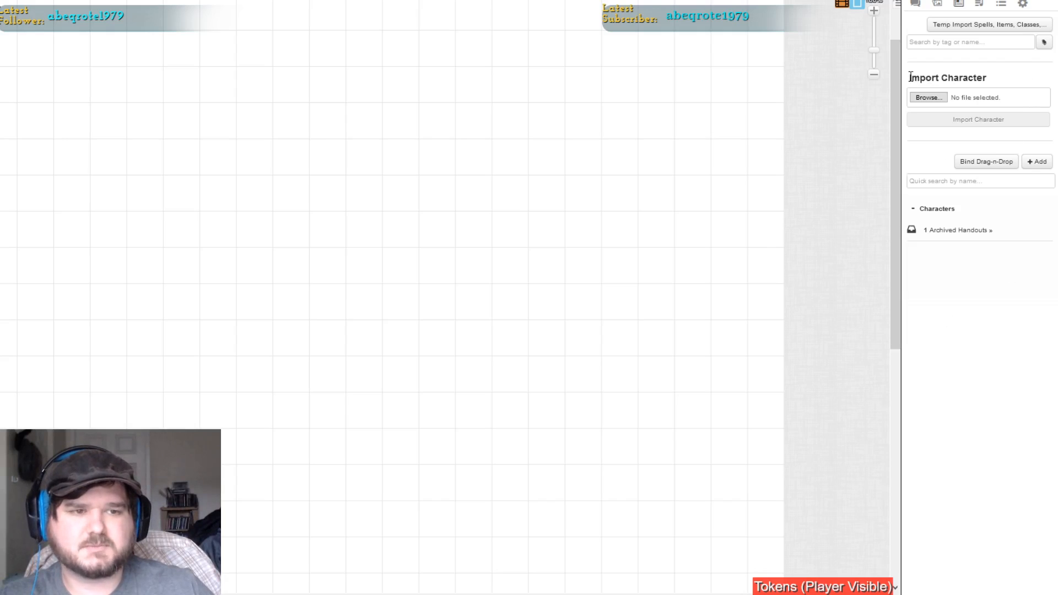
left_click_drag(908, 77, 998, 80)
left_click(999, 80)
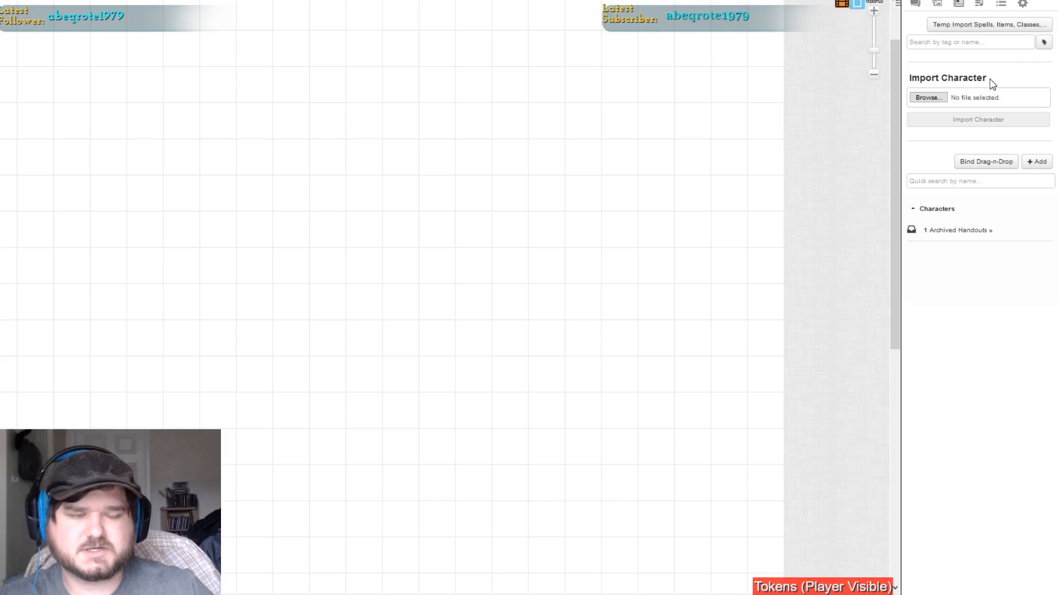